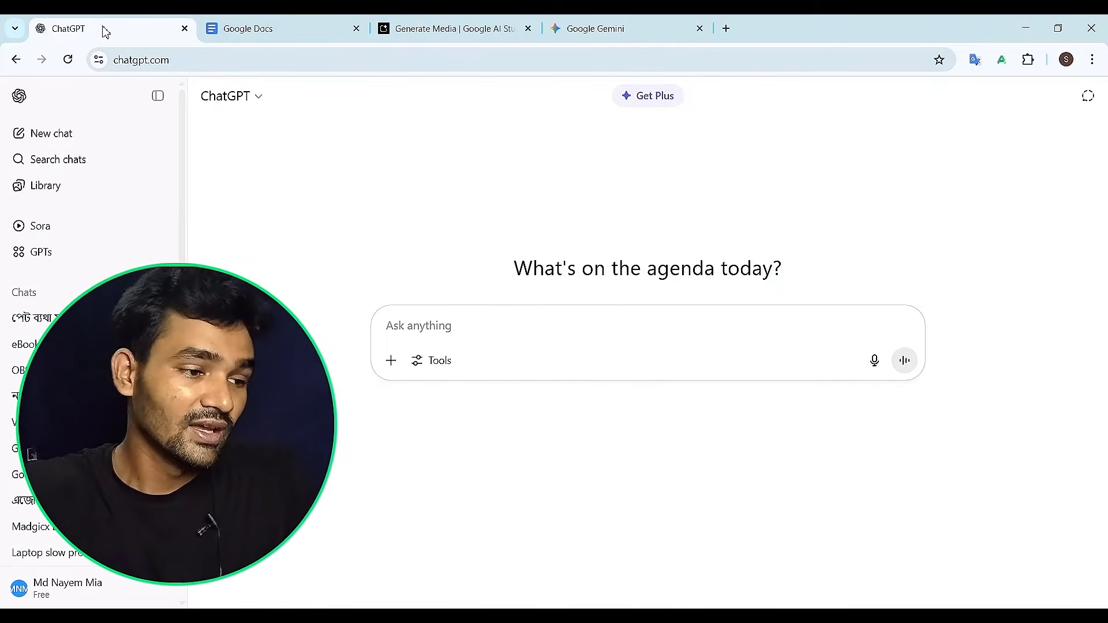
Step: Look over the open ChatGPT, Google Docs and Google AI Studio pages and read back through the eBook chapter drafts in the ChatGPT conversation
click(242, 39)
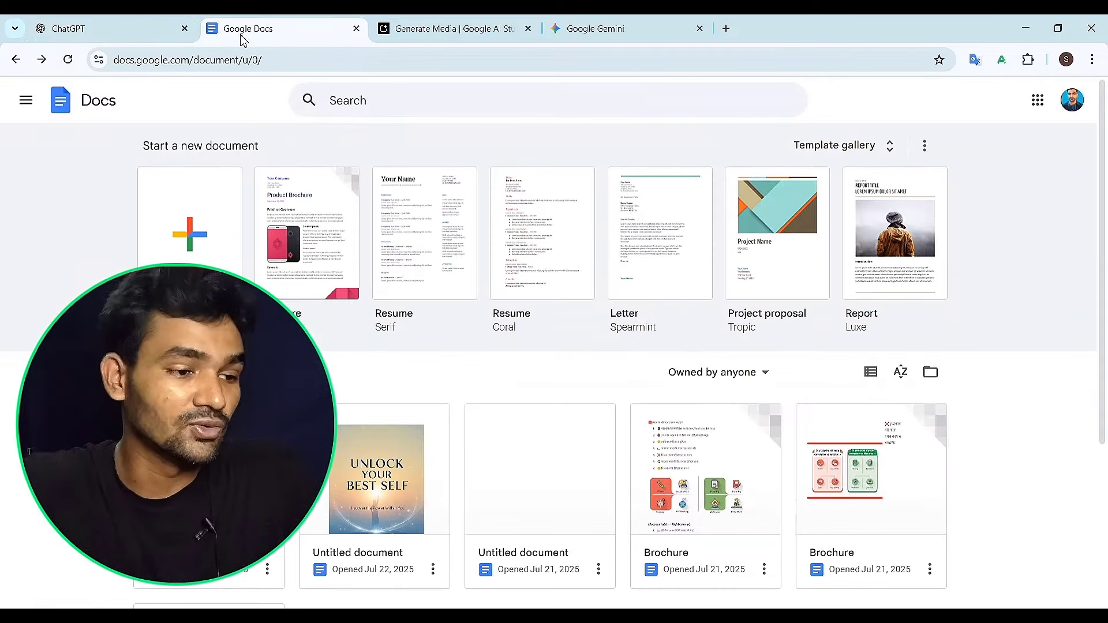
click(414, 33)
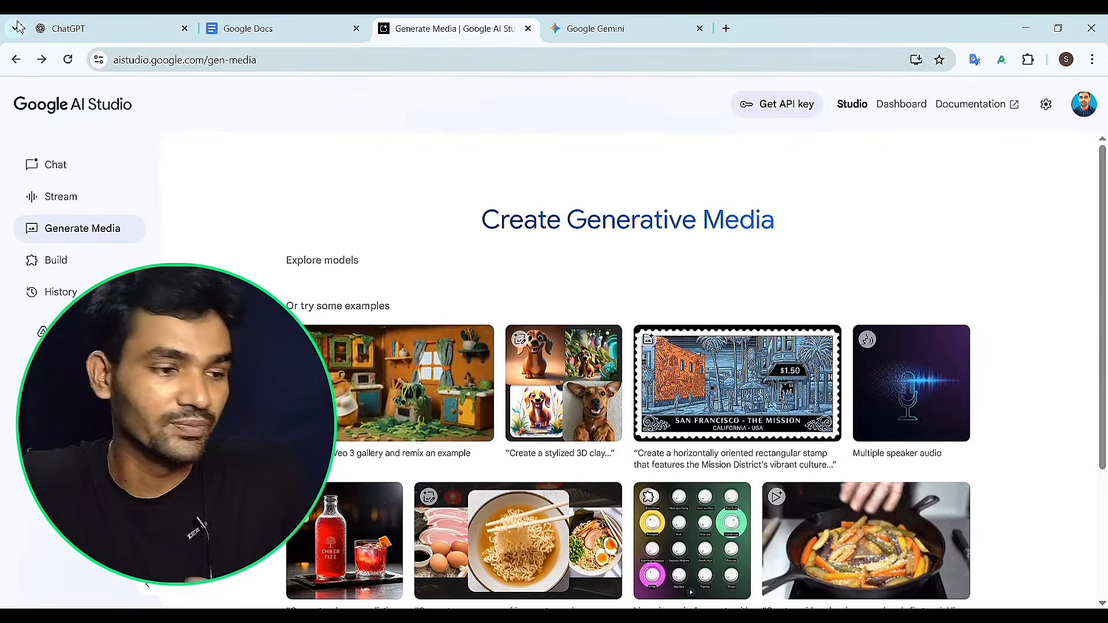
click(74, 36)
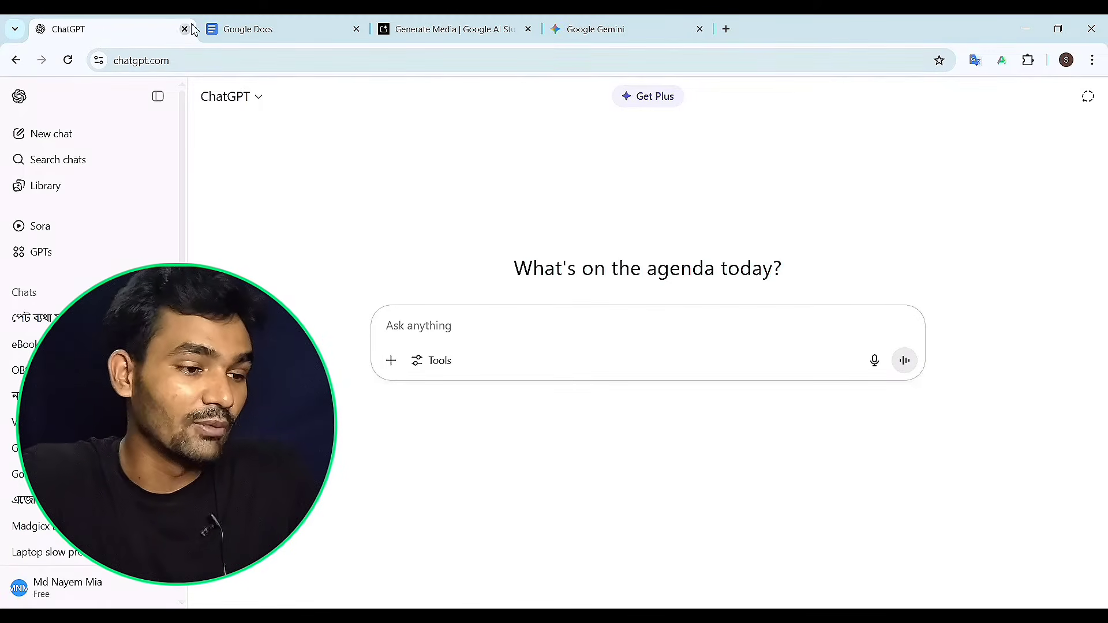
click(248, 31)
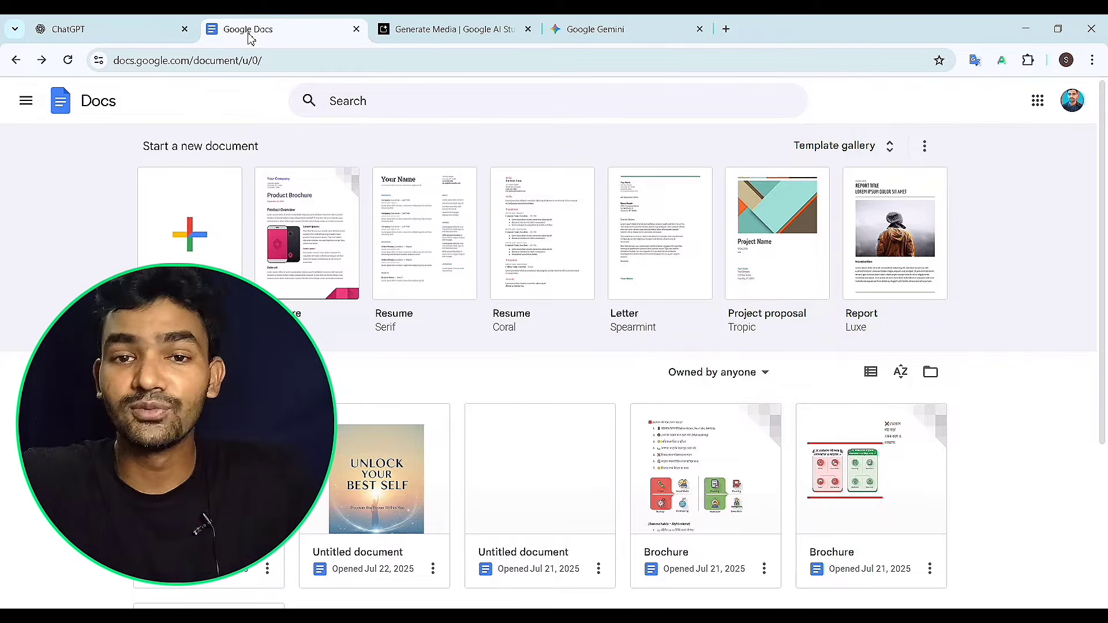
click(443, 32)
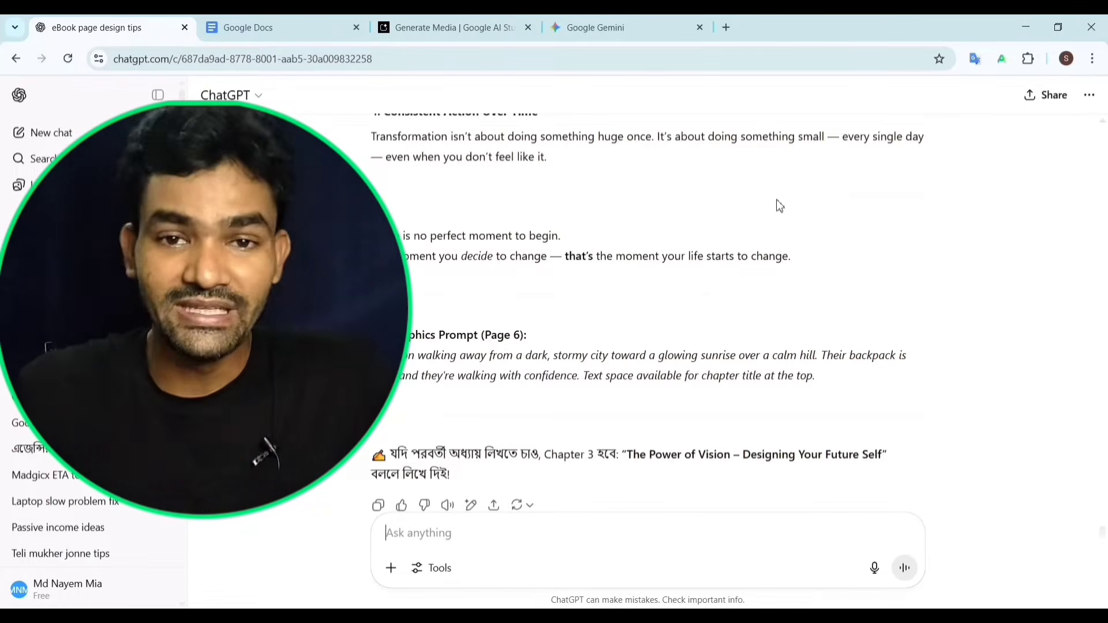
scroll(785, 214, up, 3)
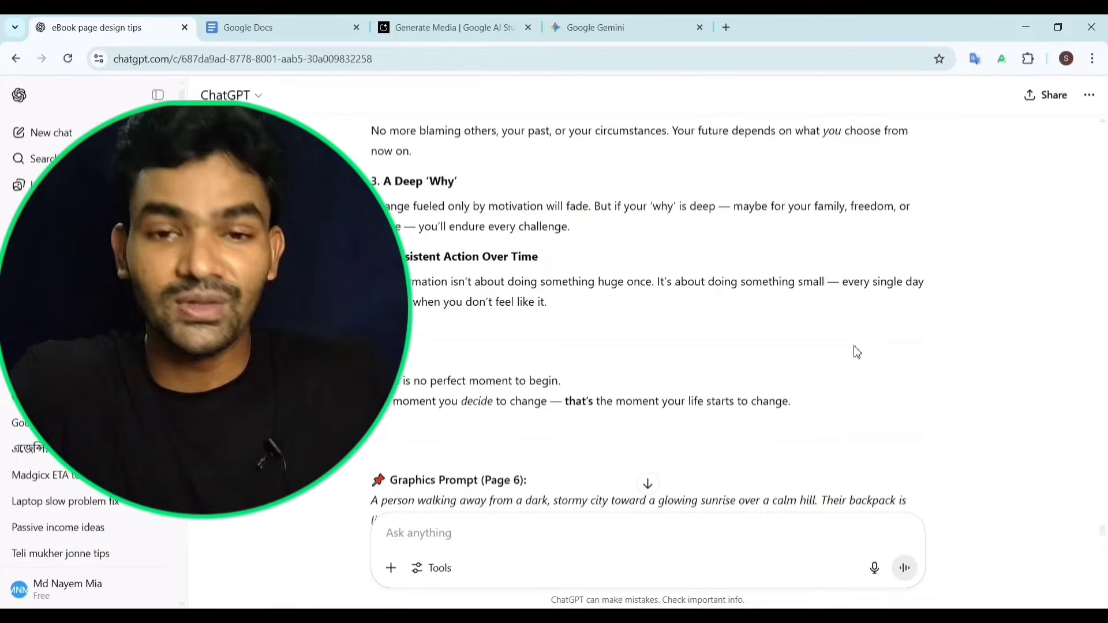
scroll(864, 354, up, 3)
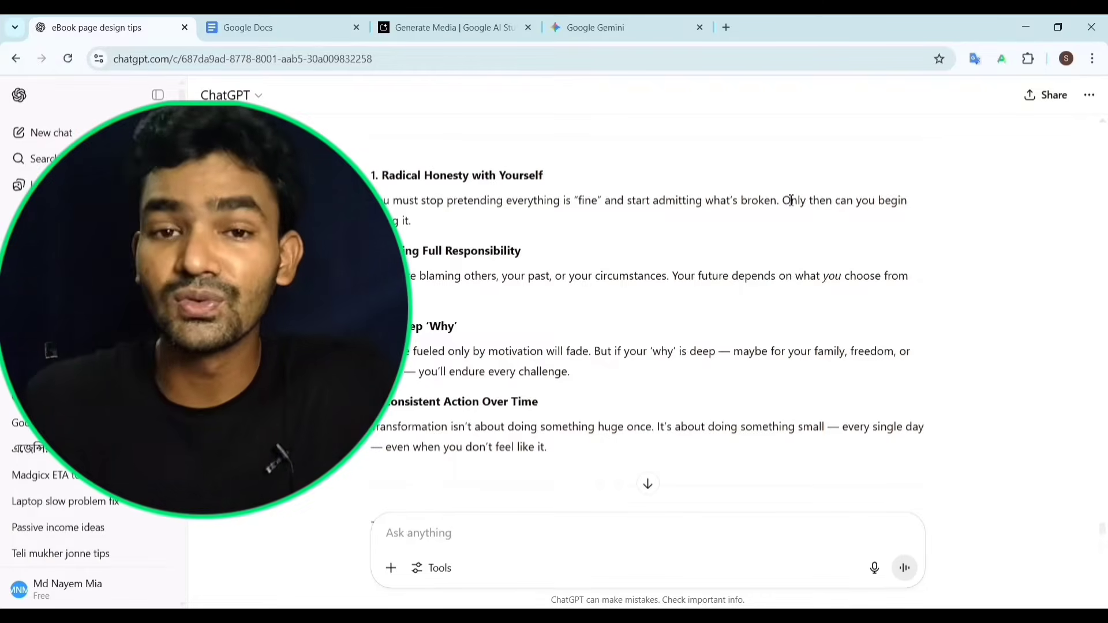
scroll(652, 271, up, 15)
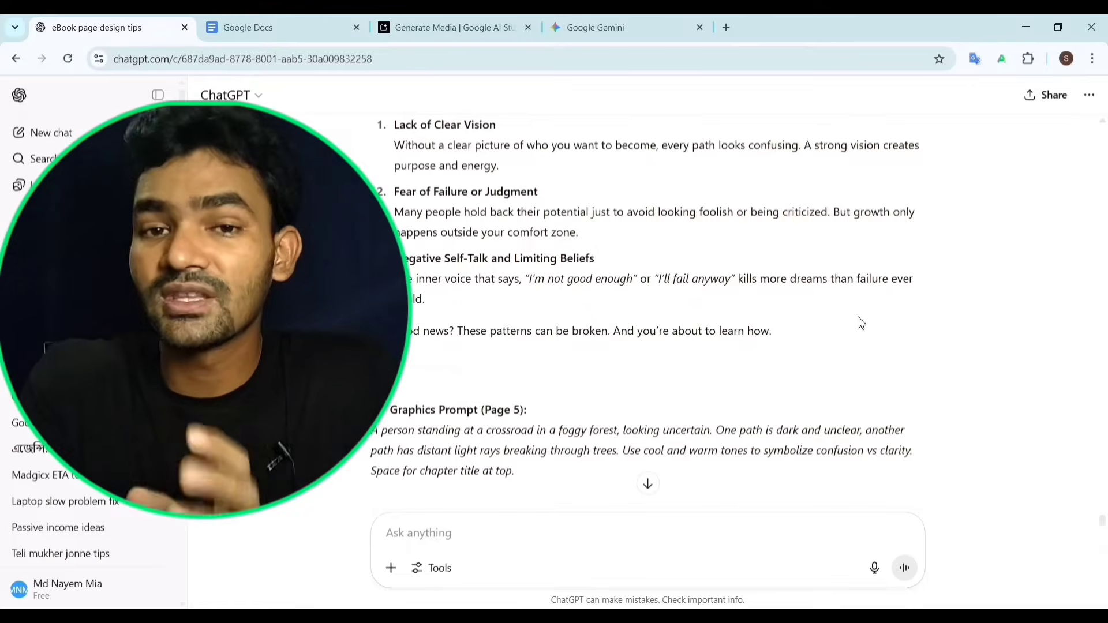
scroll(858, 320, up, 4)
scroll(860, 316, up, 1)
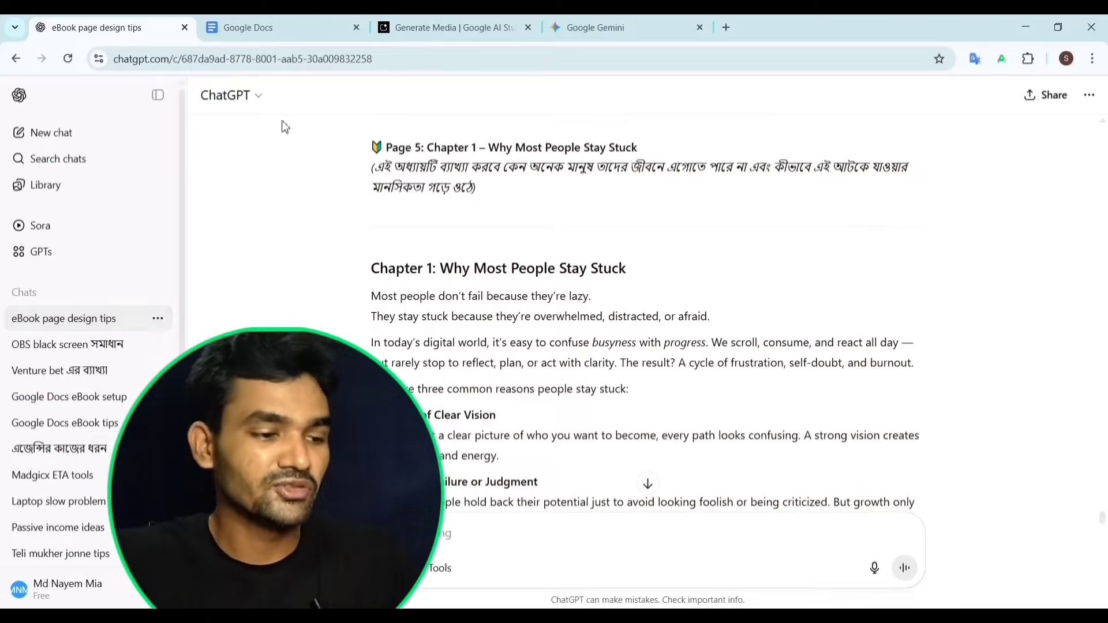
Step: Switch to Google Docs, create a blank document and set its paper size to A4 (8.27" x 11.69")
click(271, 28)
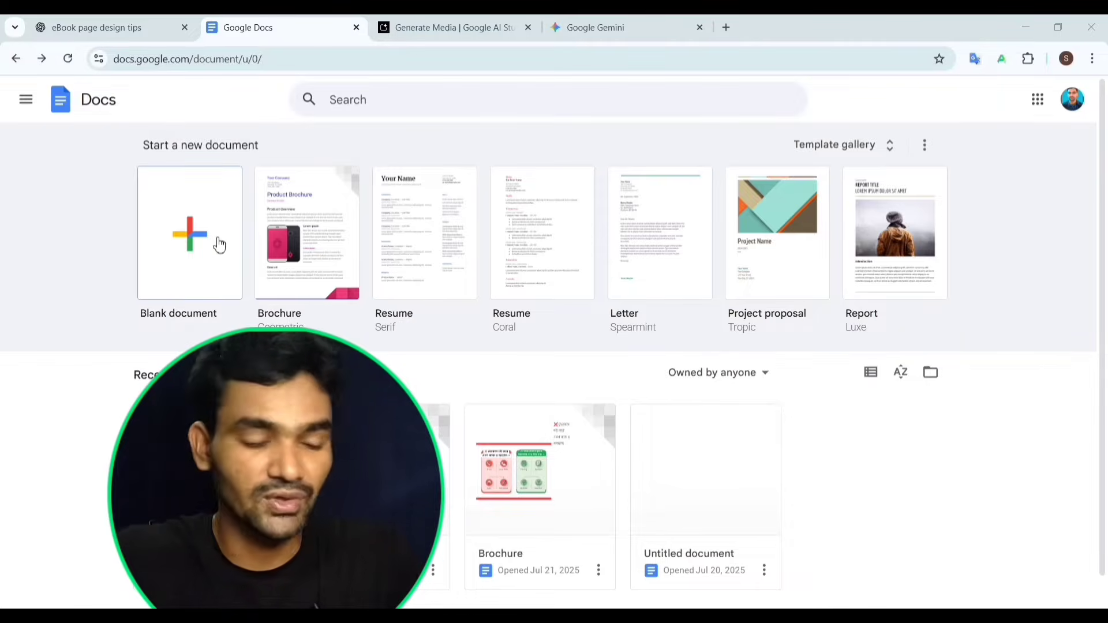
click(188, 237)
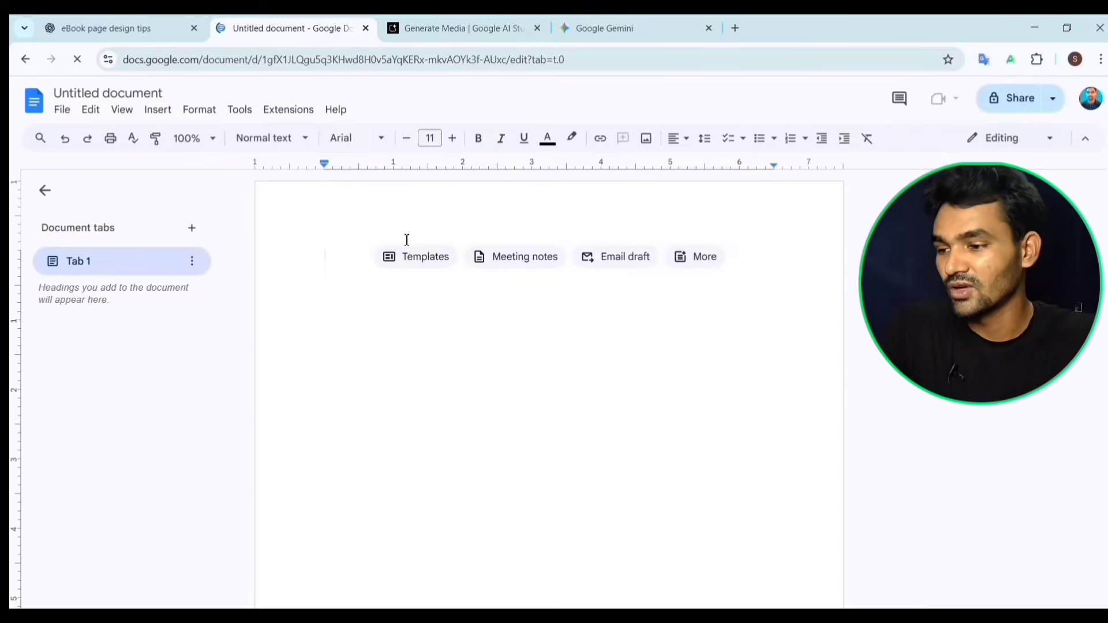
click(62, 109)
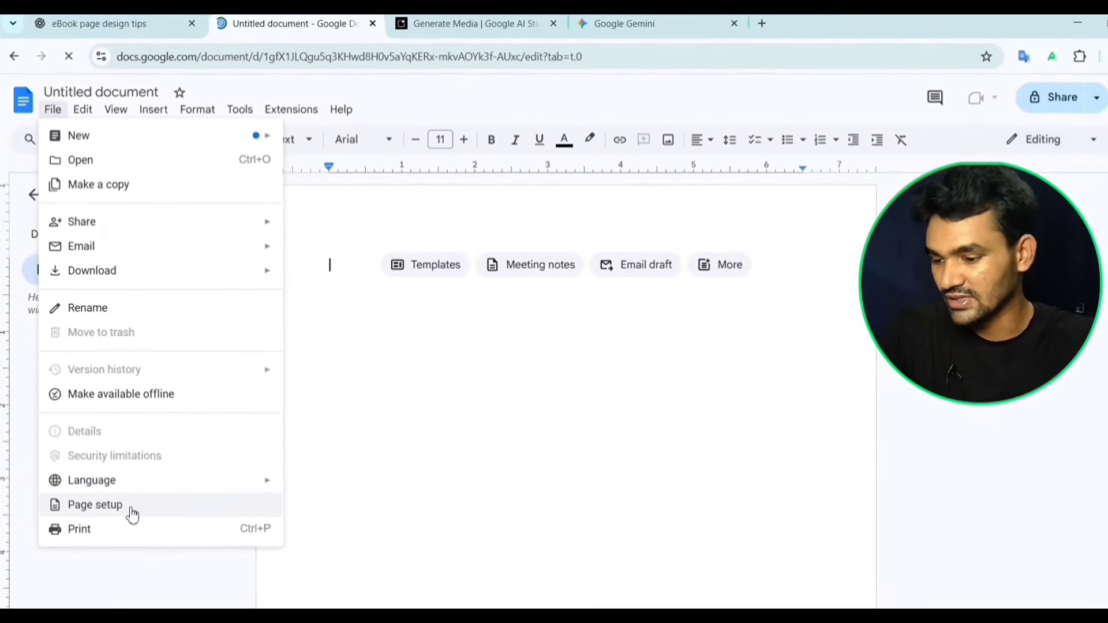
click(132, 513)
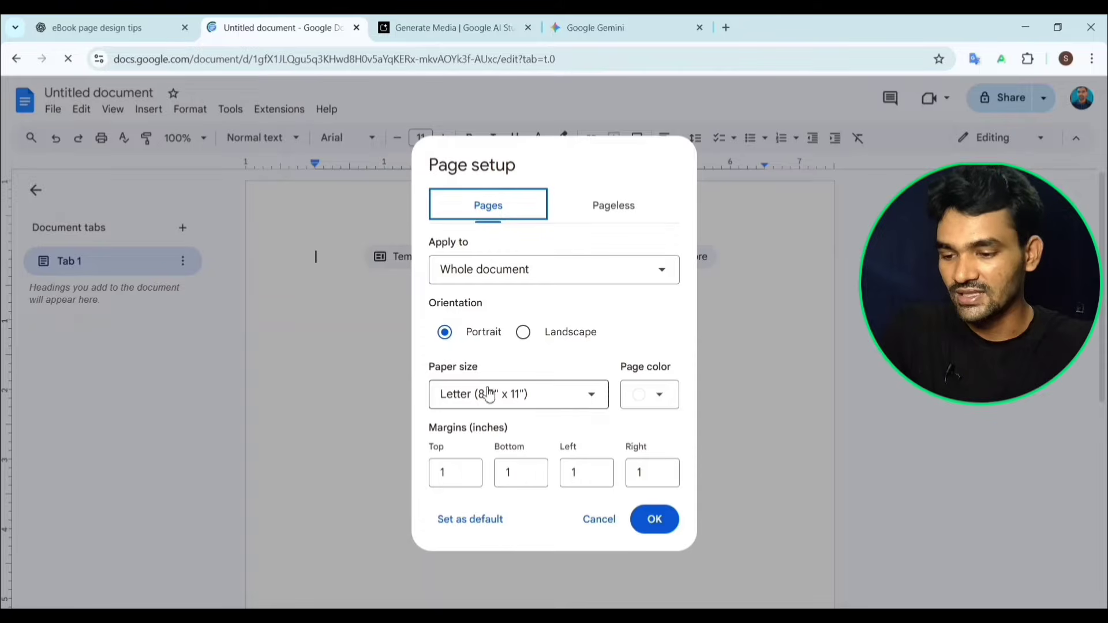
click(603, 400)
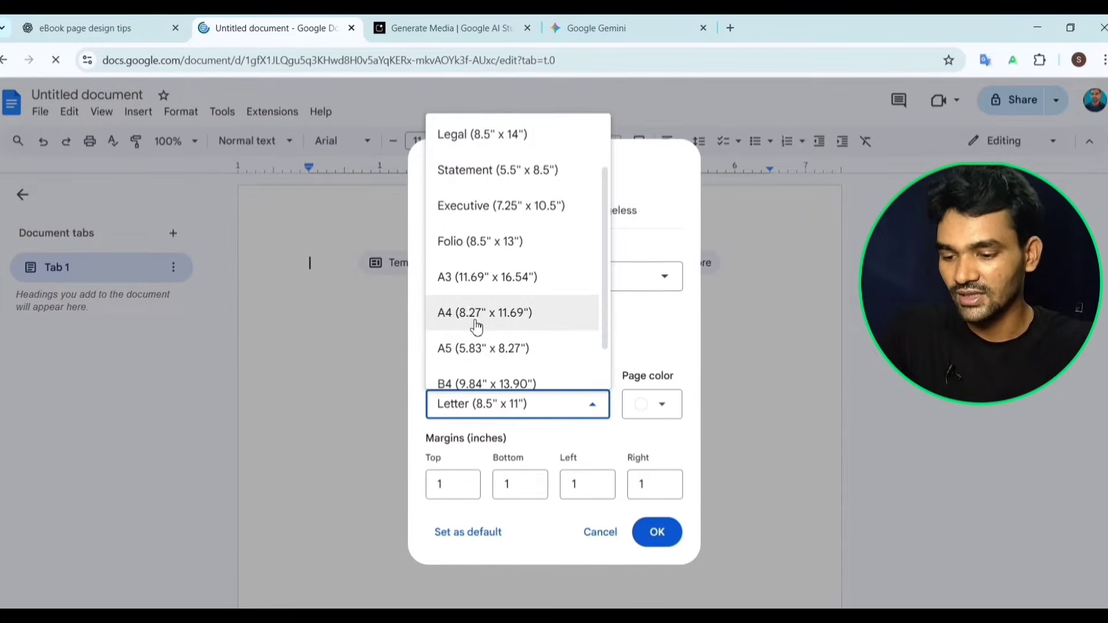
click(474, 319)
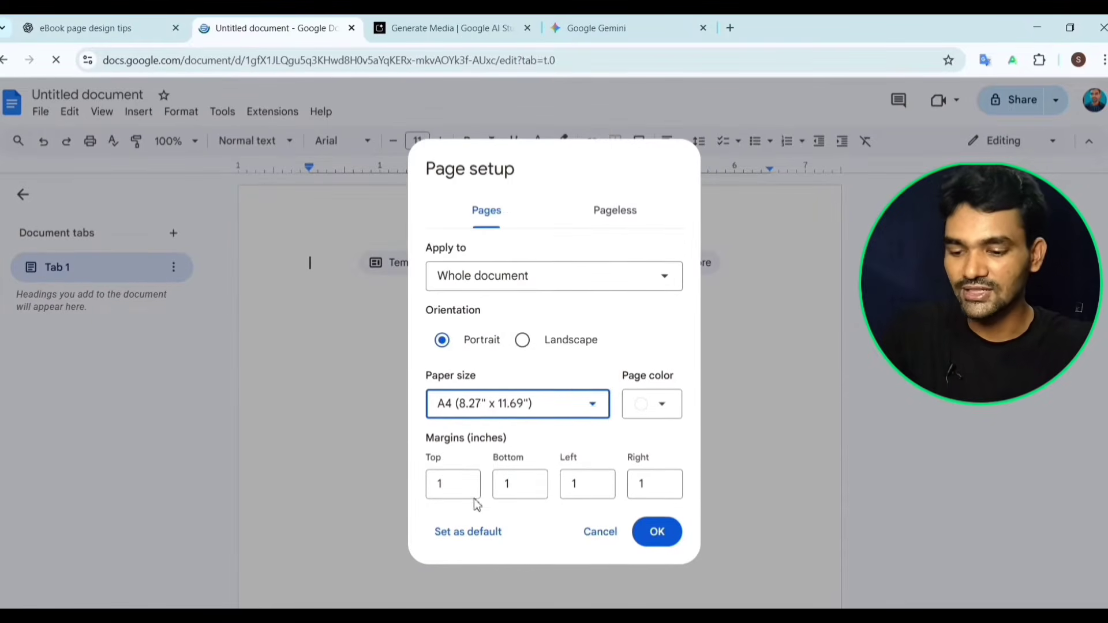
click(659, 531)
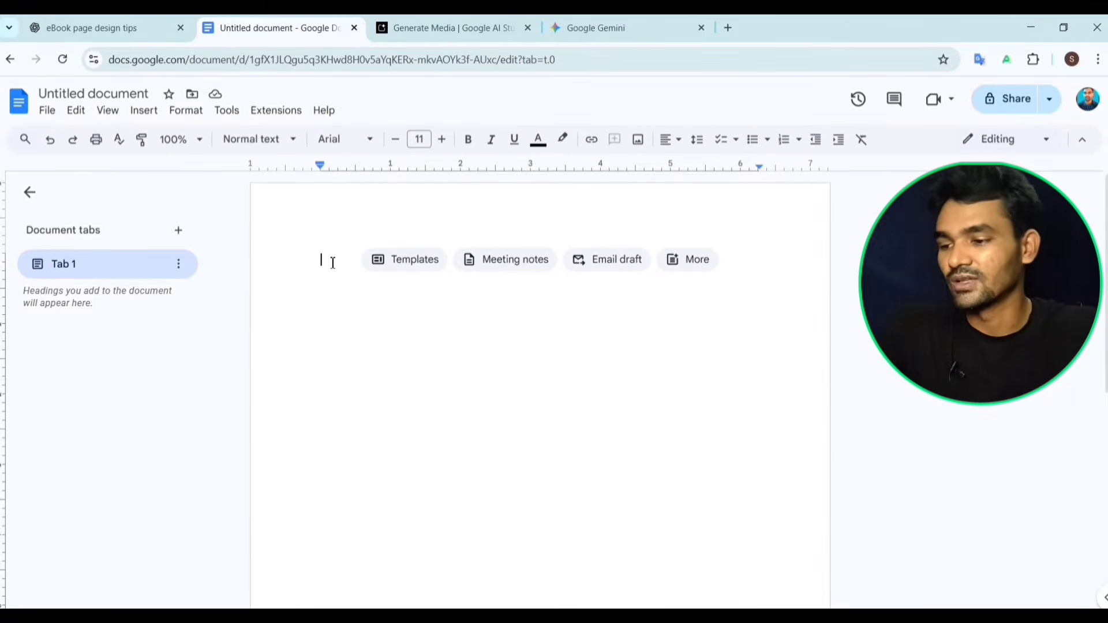
Step: Insert the "Unlock Your Best Self" cover image Gemini_Generated_Image_wxusvtwxusvtwxus (1) from the computer's Downloads folder
click(145, 111)
mouse_move(227, 143)
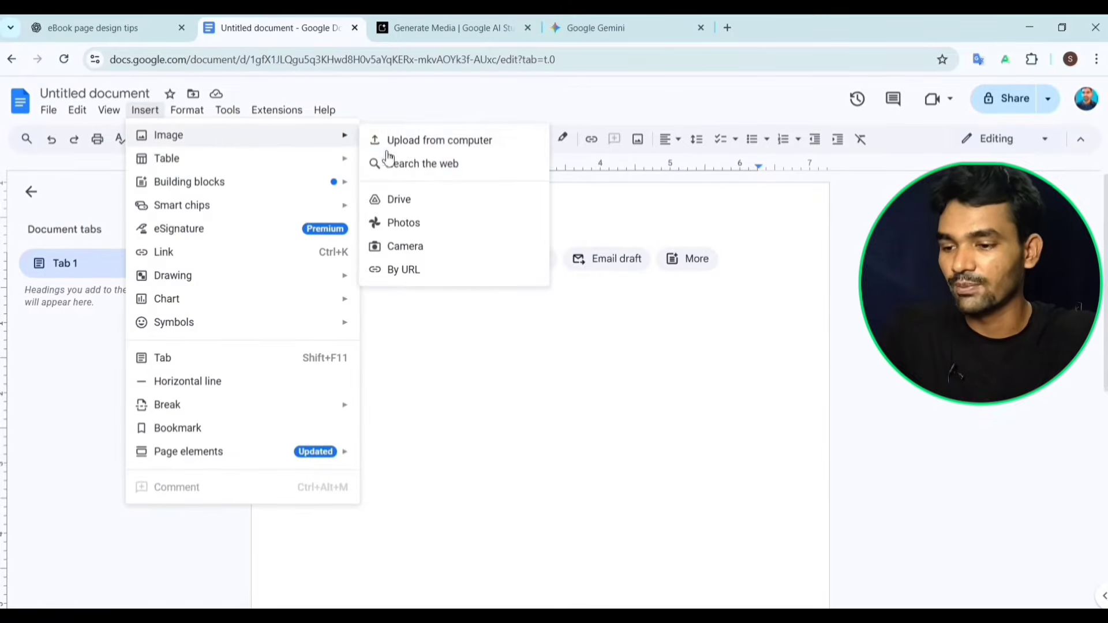
click(441, 149)
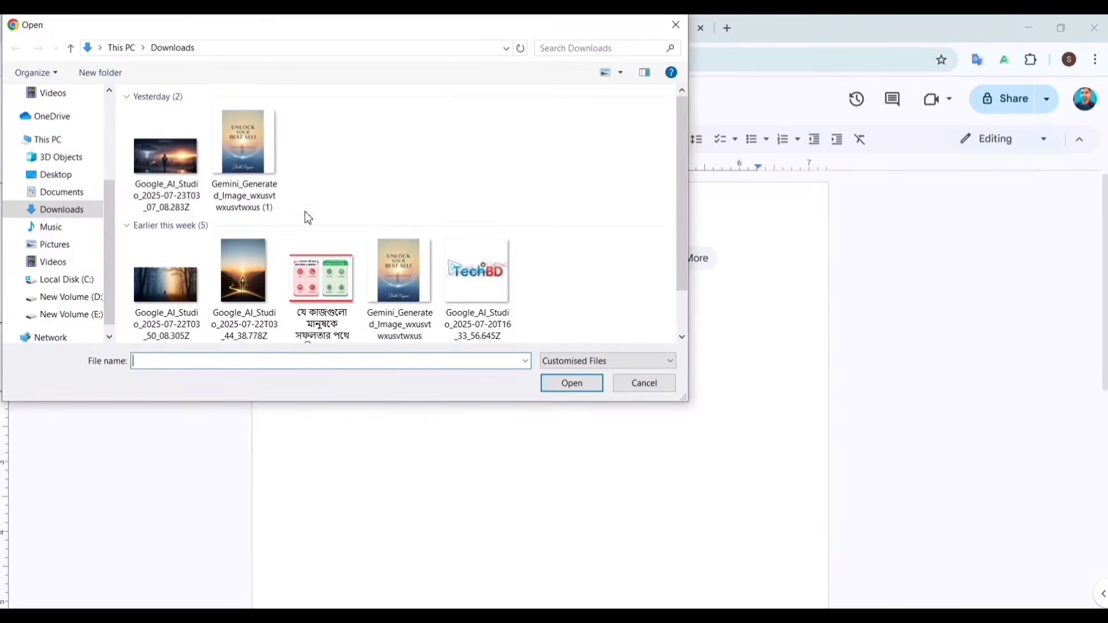
scroll(323, 219, down, 1)
click(264, 173)
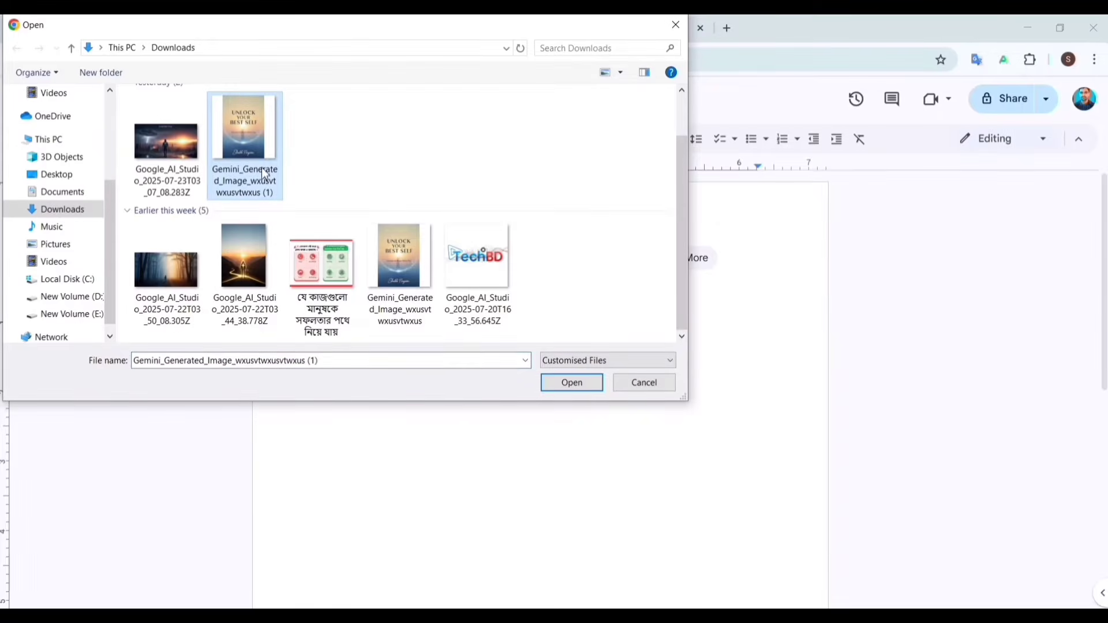
click(571, 383)
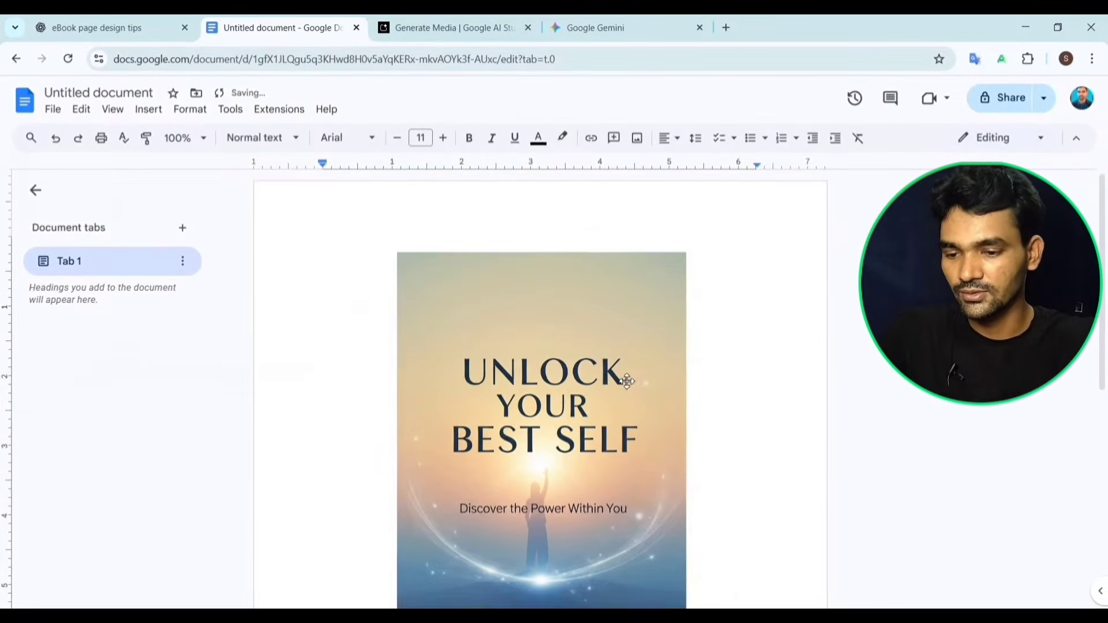
Step: Set the cover image's text wrapping style to Wrap text
click(652, 141)
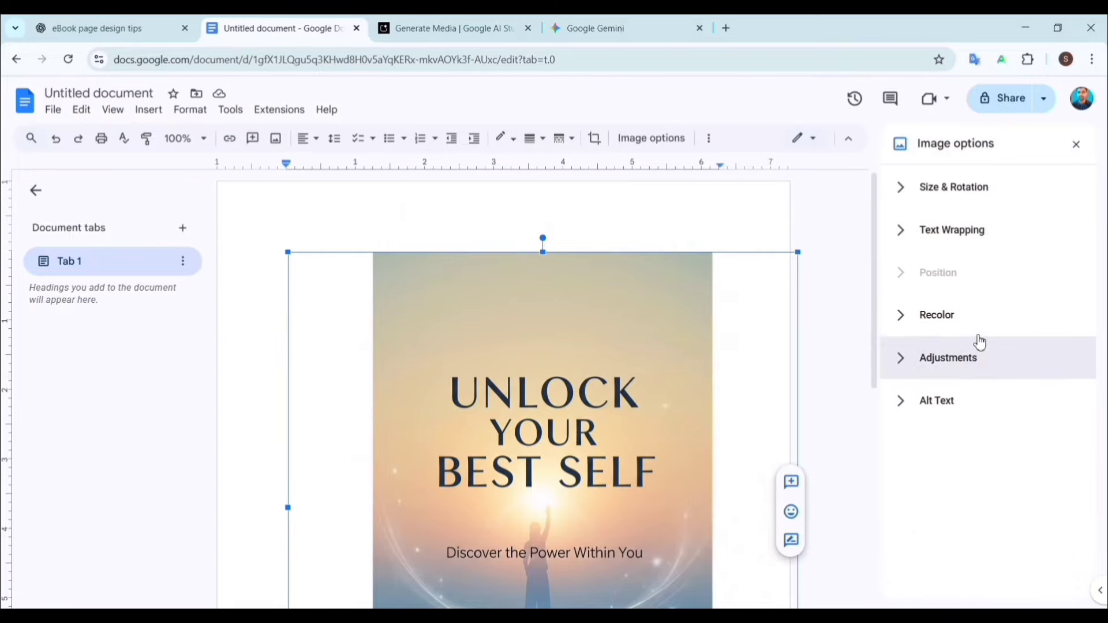
click(951, 238)
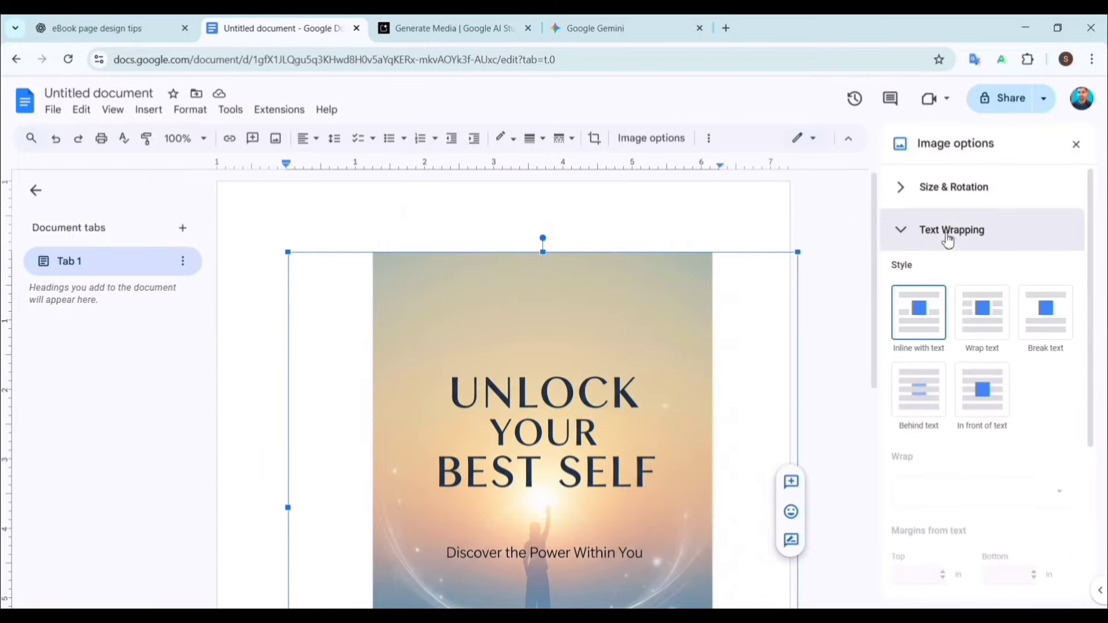
click(995, 318)
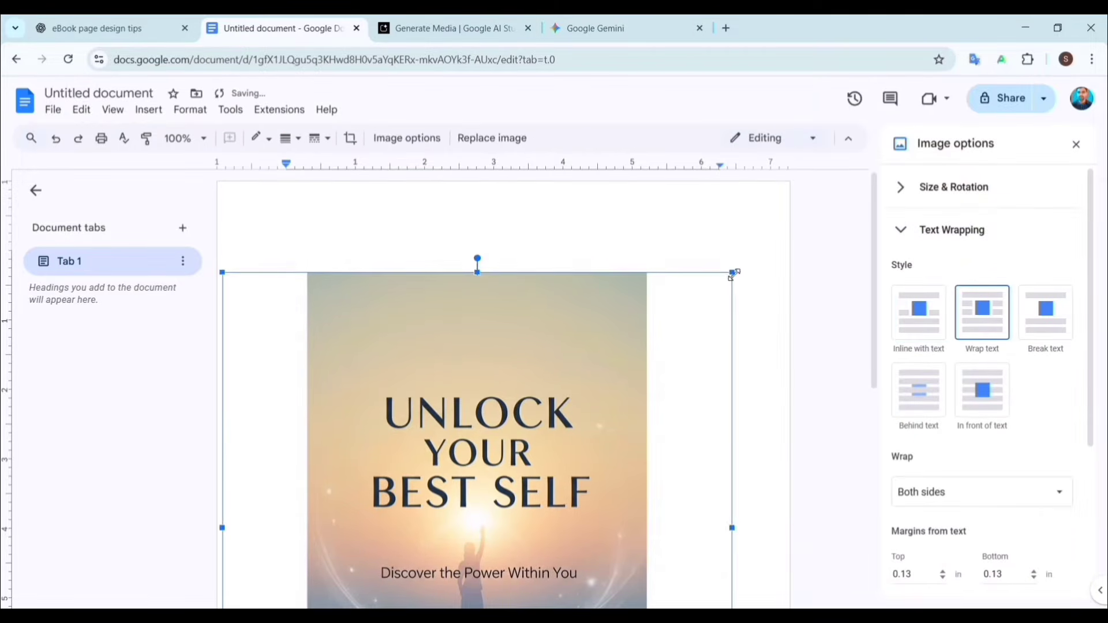
Step: Enlarge the cover image proportionally and reposition it so the cover artwork sits roughly centred on the first page
drag(732, 272, 787, 185)
scroll(677, 455, down, 7)
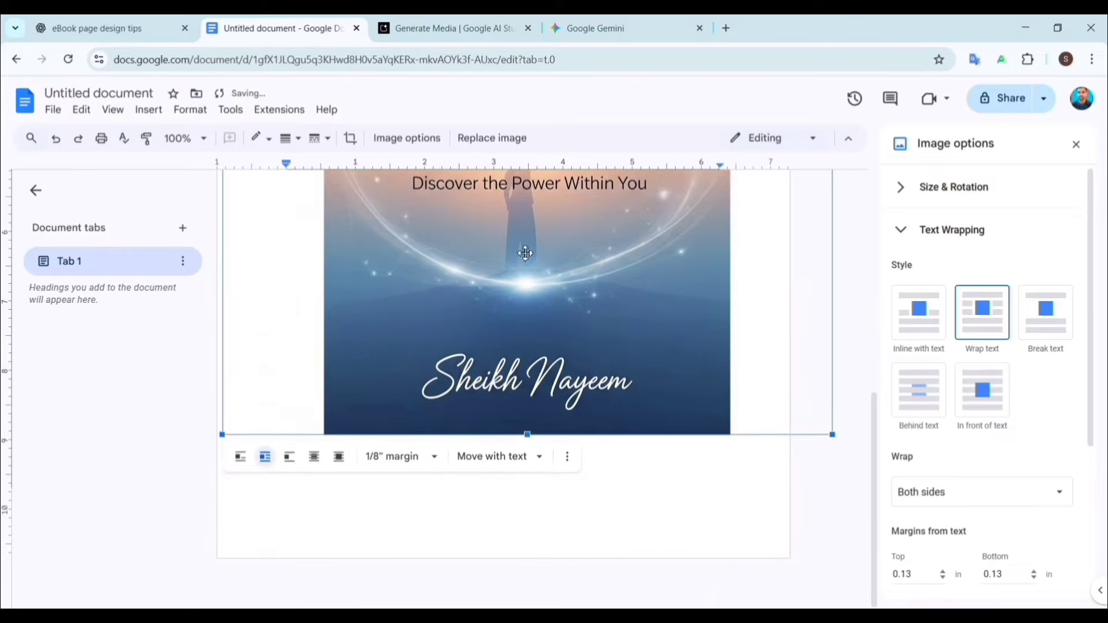
scroll(643, 330, up, 7)
drag(786, 262, 812, 259)
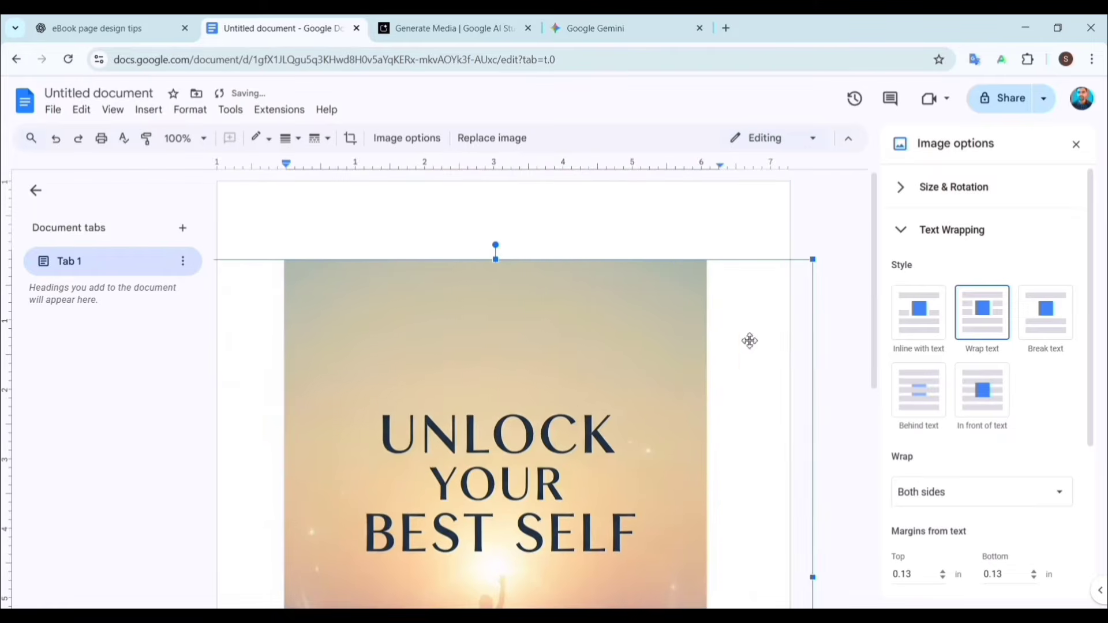
scroll(584, 425, down, 7)
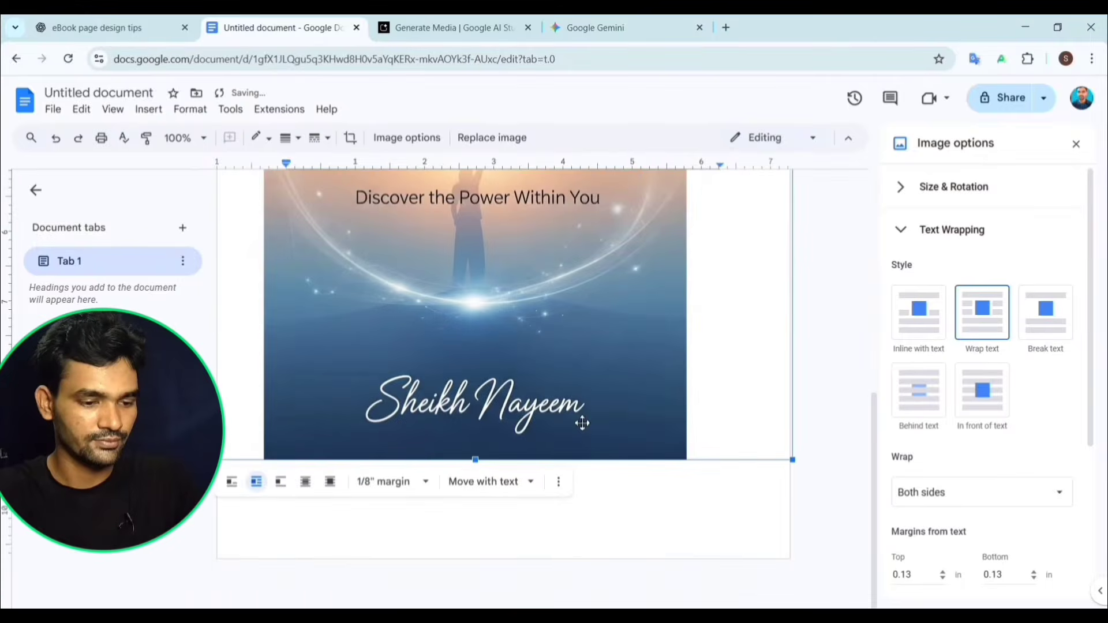
scroll(582, 423, up, 6)
scroll(582, 423, up, 1)
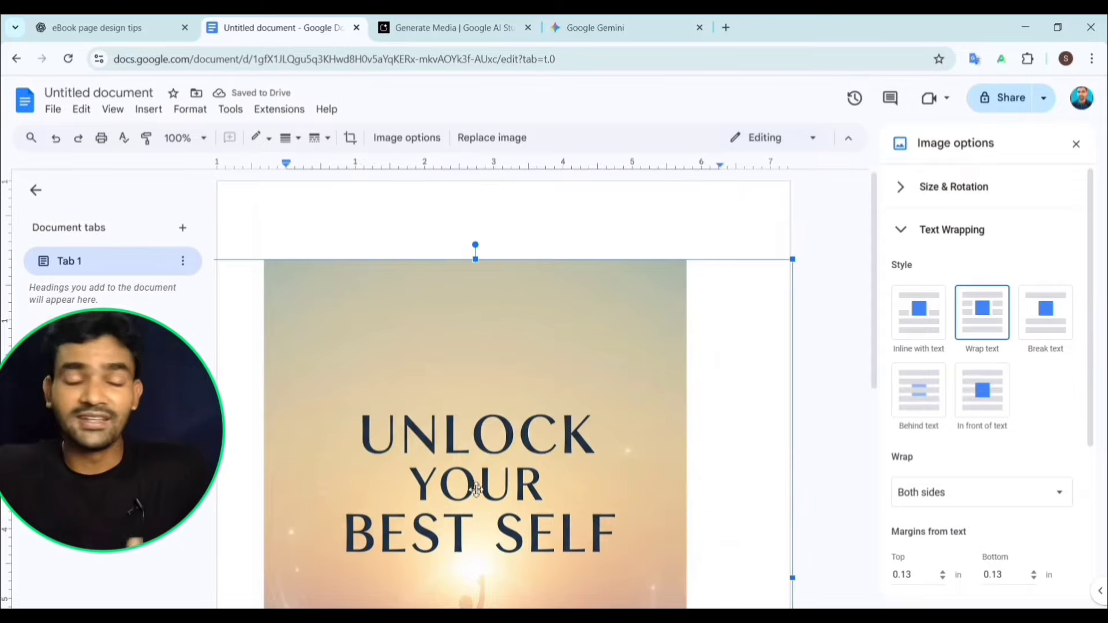
Step: Insert a page break after the cover image to start a second page
scroll(434, 409, down, 6)
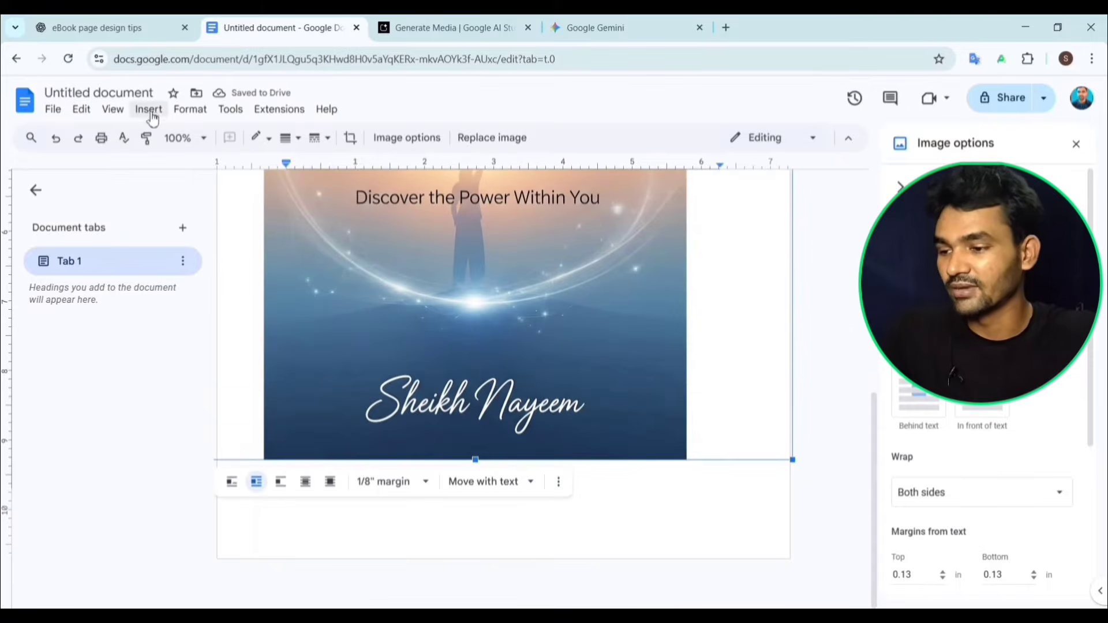
click(151, 115)
mouse_move(245, 403)
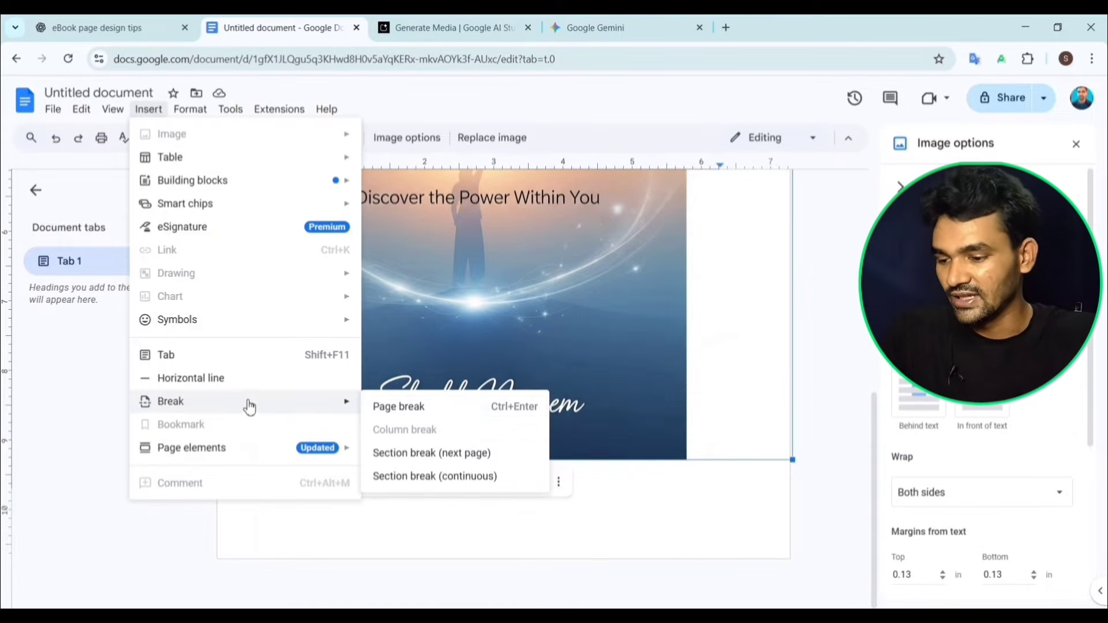
key(ctrl+Return)
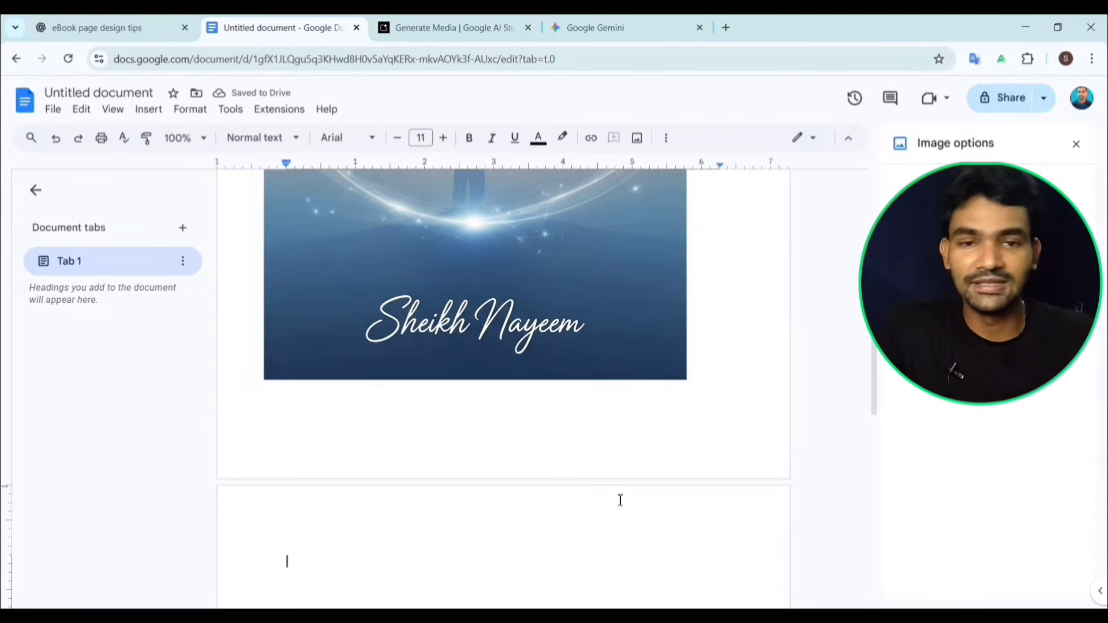
scroll(525, 419, down, 5)
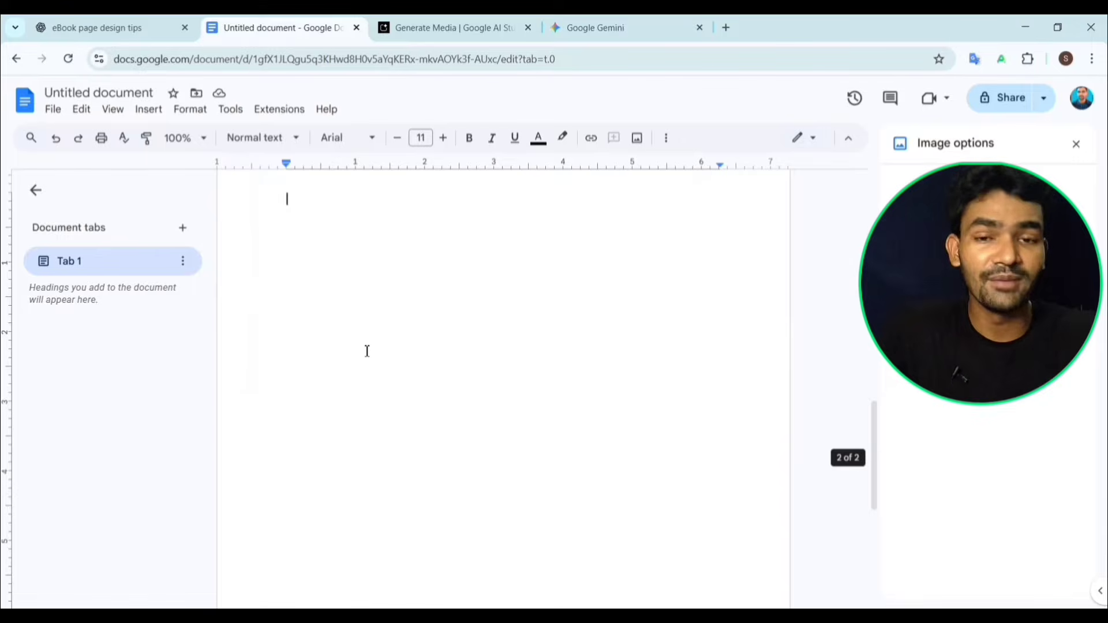
scroll(360, 355, up, 2)
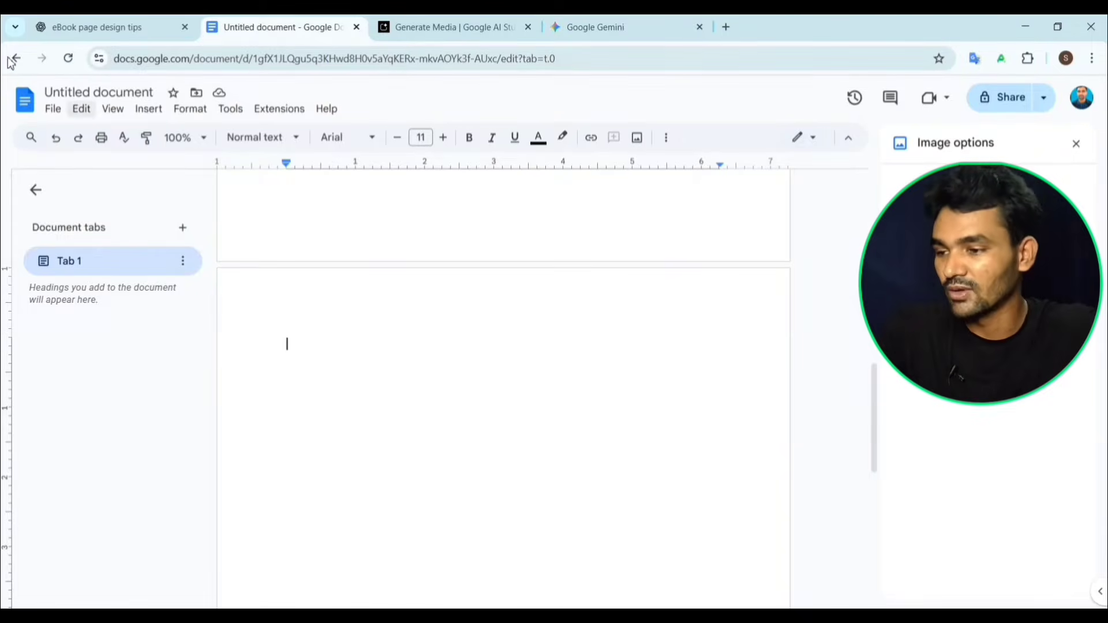
Step: Switch to the ChatGPT eBook conversation and copy the Table of Contents, from its heading through Book Recommendations in the Bonus Sections
click(106, 25)
scroll(566, 340, up, 5)
scroll(565, 340, up, 15)
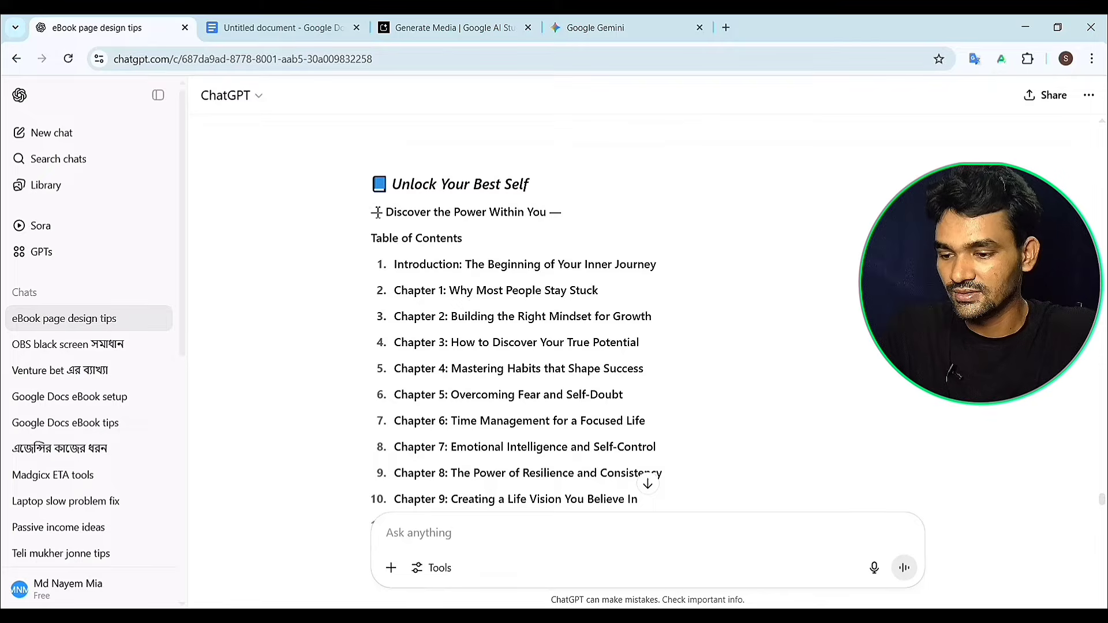
drag(370, 241, 670, 299)
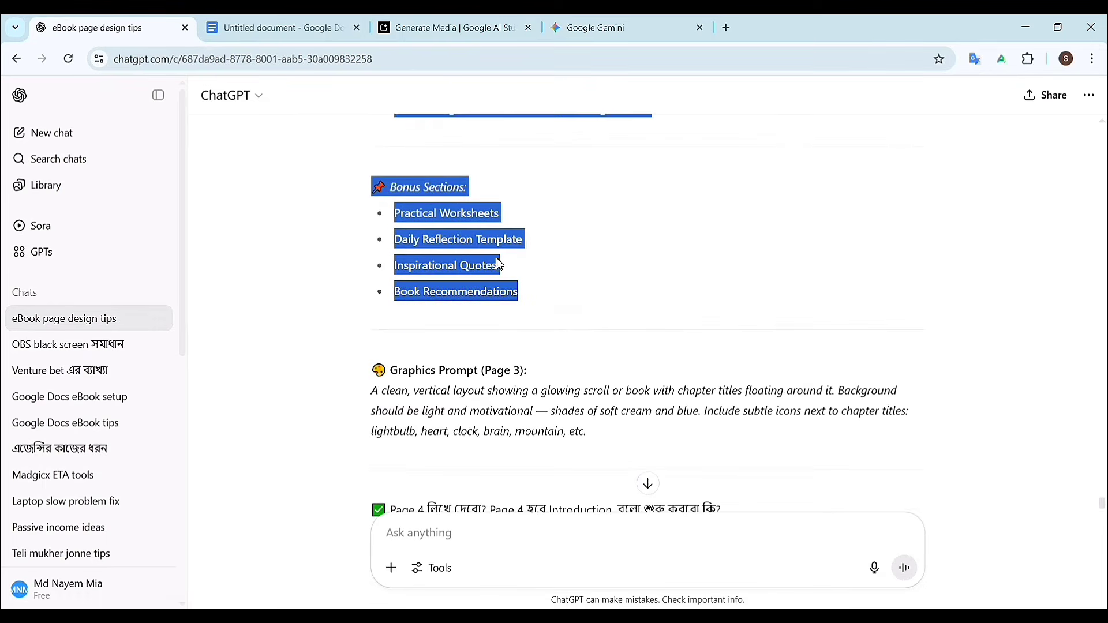
right_click(484, 239)
click(528, 256)
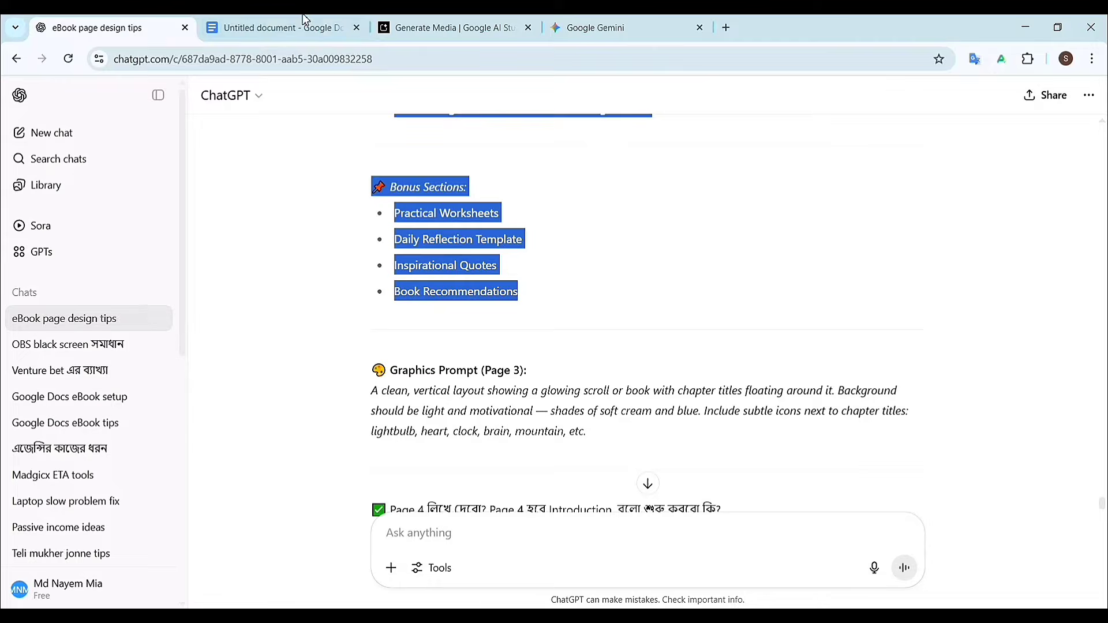
Step: Switch to the Google Docs document, apply the Normal text style on the second page and paste the copied Table of Contents
click(260, 27)
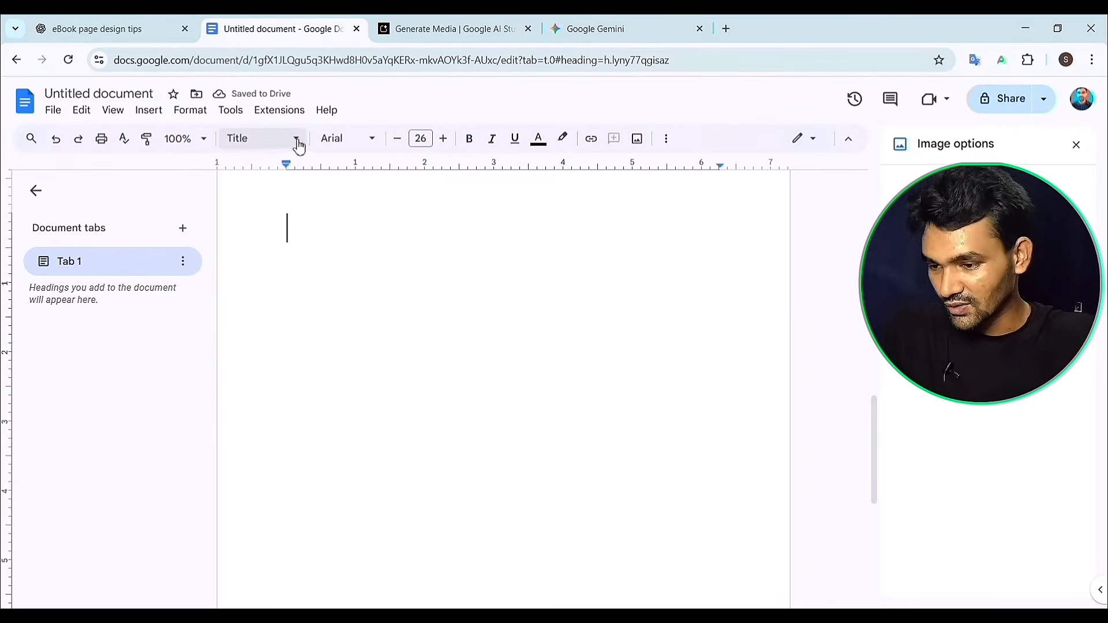
click(297, 141)
mouse_move(300, 190)
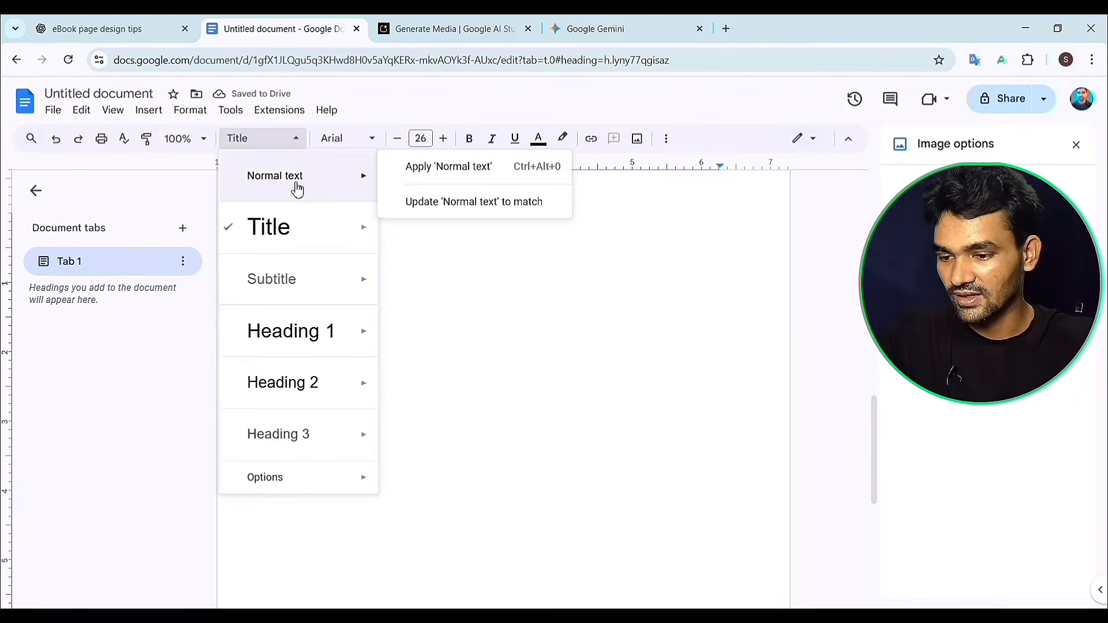
click(449, 171)
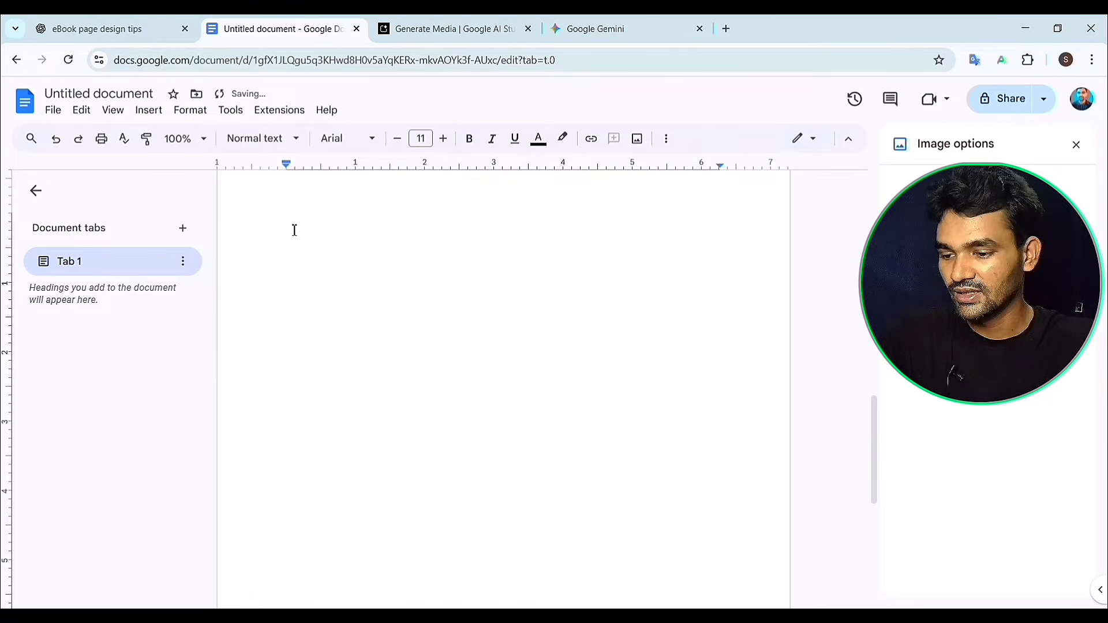
right_click(297, 224)
click(328, 293)
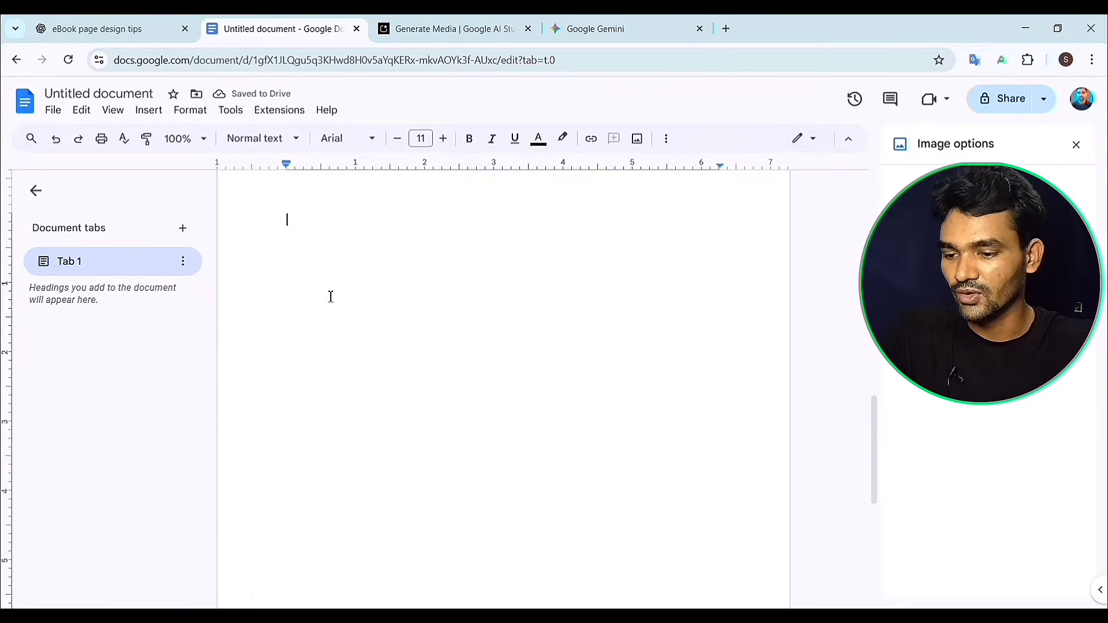
scroll(461, 345, up, 8)
scroll(450, 348, down, 4)
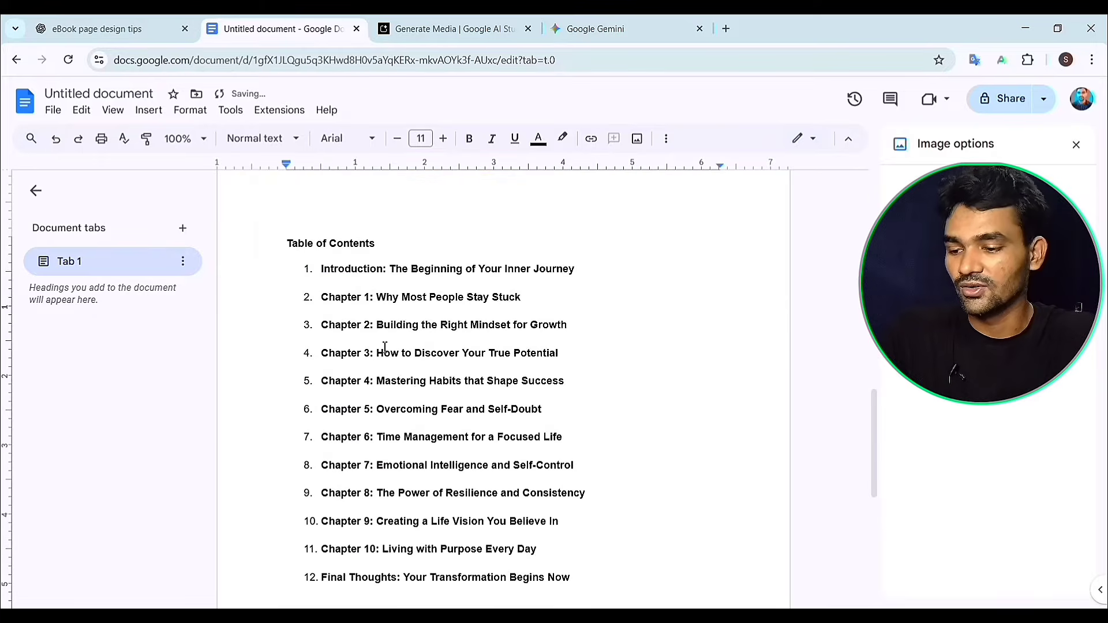
scroll(414, 309, down, 7)
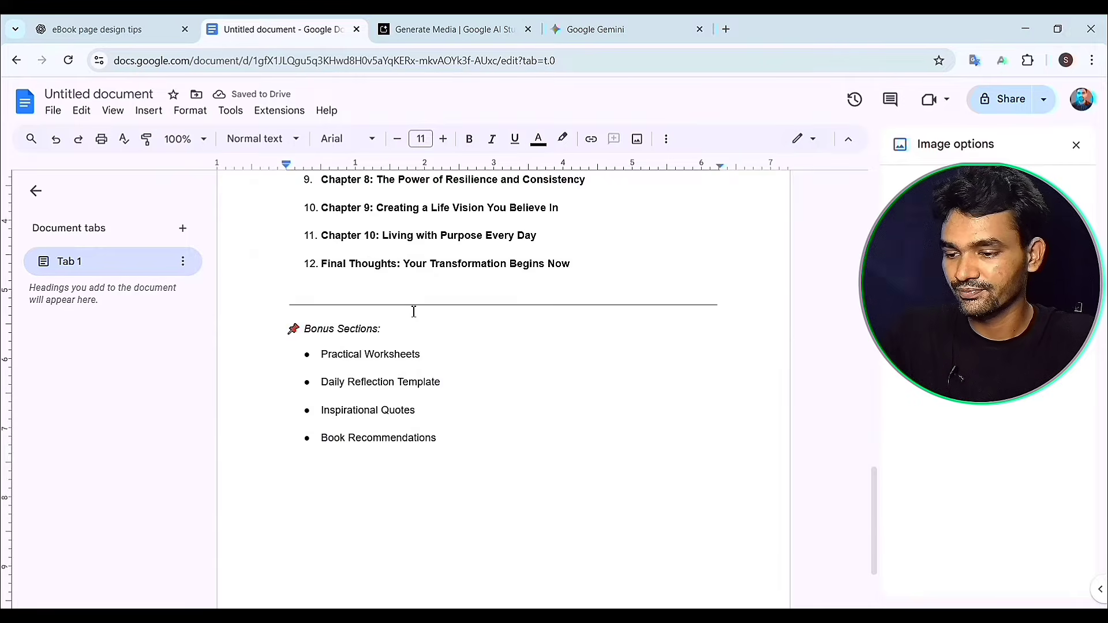
Step: Format the "Table of Contents" heading with the Title style and bold
scroll(413, 313, up, 8)
drag(391, 326, 285, 334)
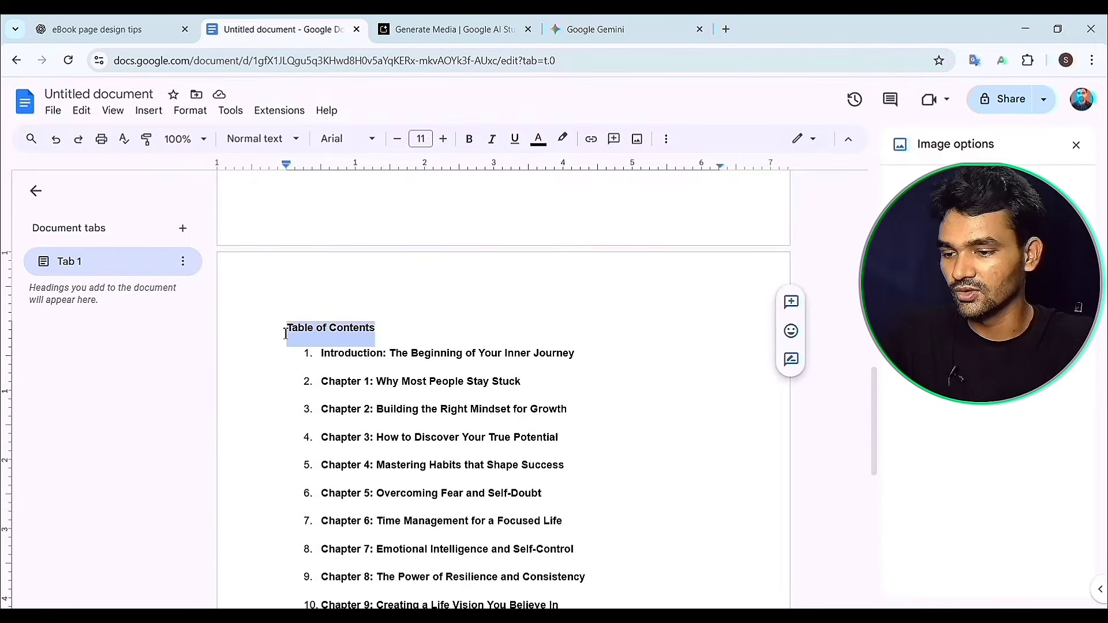
click(296, 139)
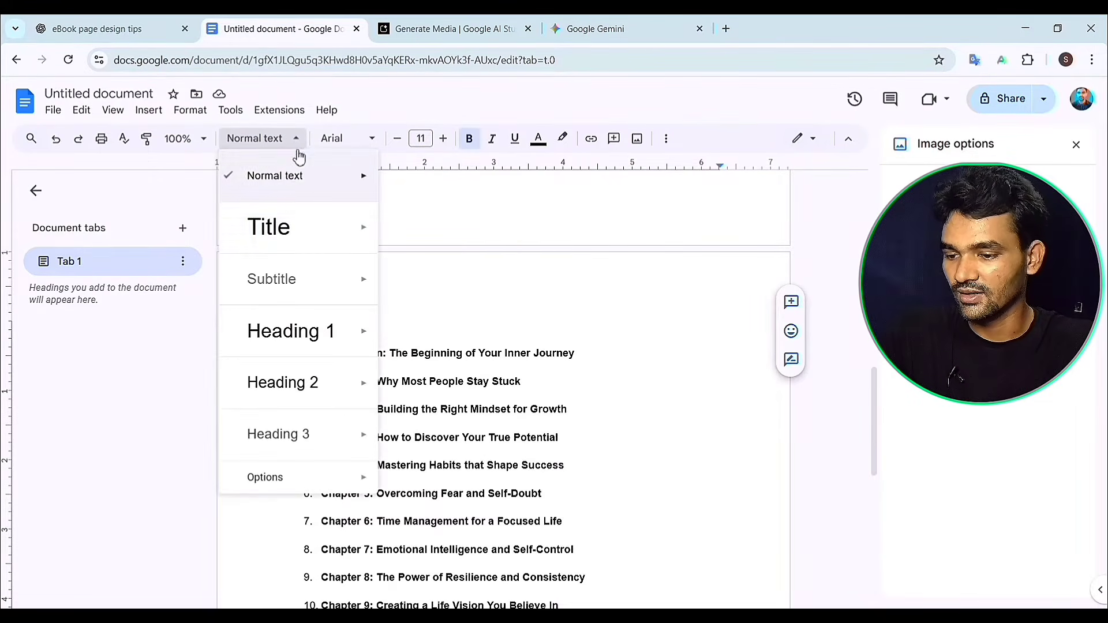
click(284, 233)
click(536, 339)
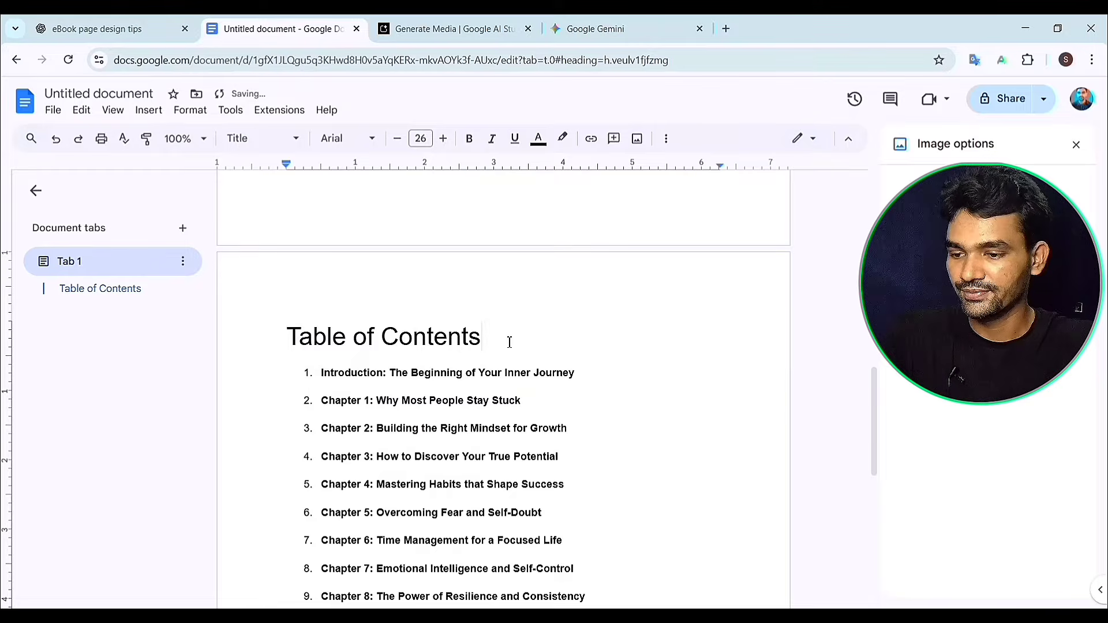
drag(505, 339, 295, 329)
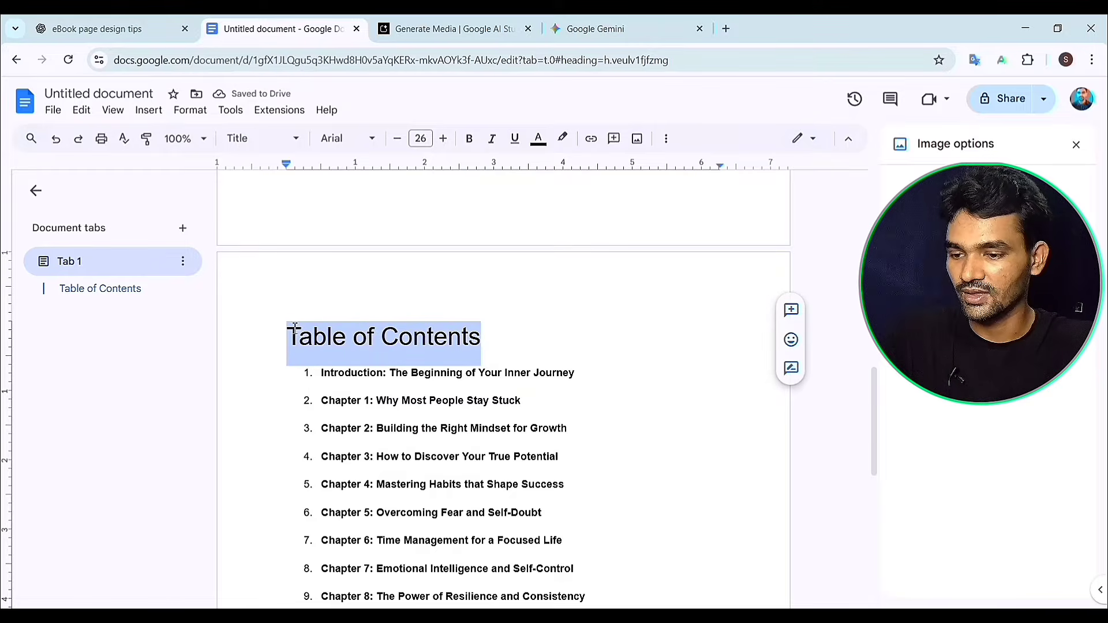
click(470, 139)
click(572, 337)
Step: Insert a page break after "Book Recommendations" at the end of the Bonus Sections list
scroll(517, 337, down, 2)
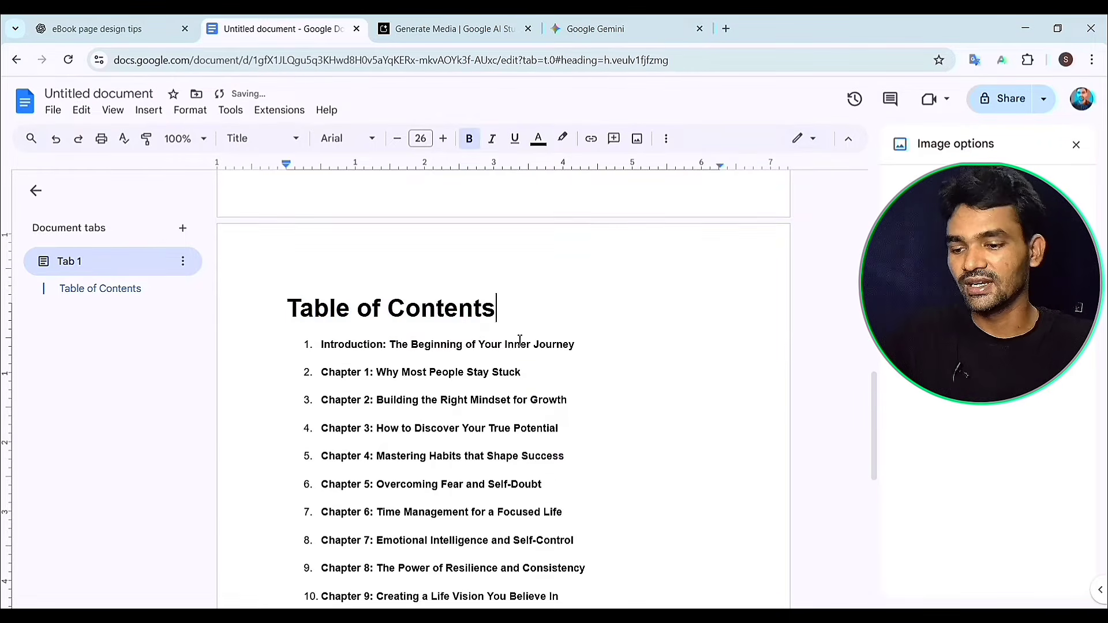
scroll(615, 332, down, 3)
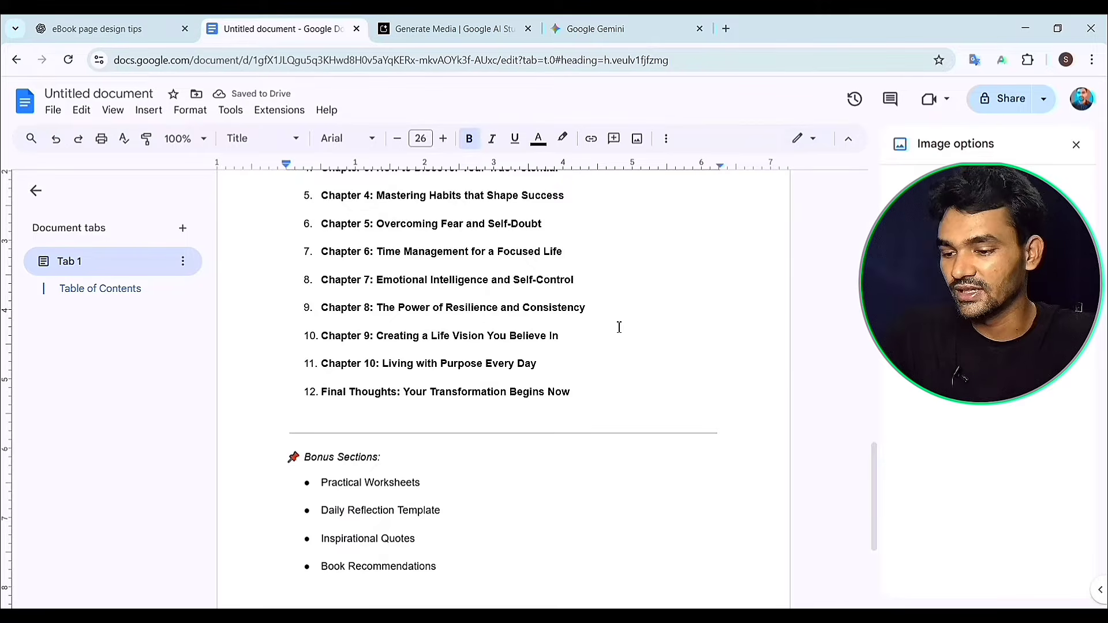
scroll(635, 341, down, 3)
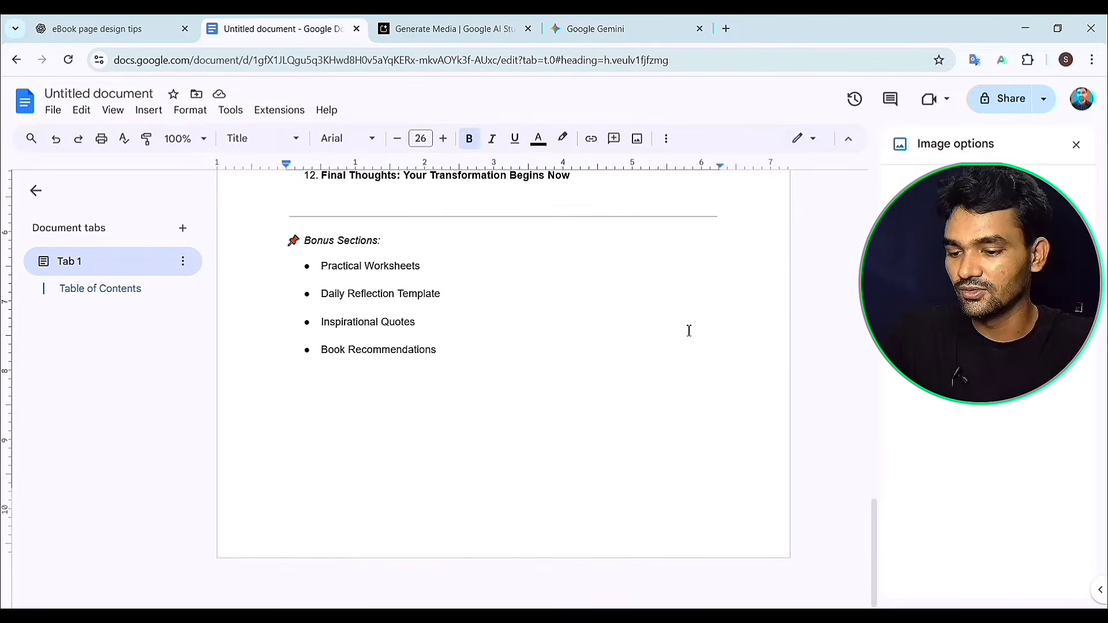
click(487, 351)
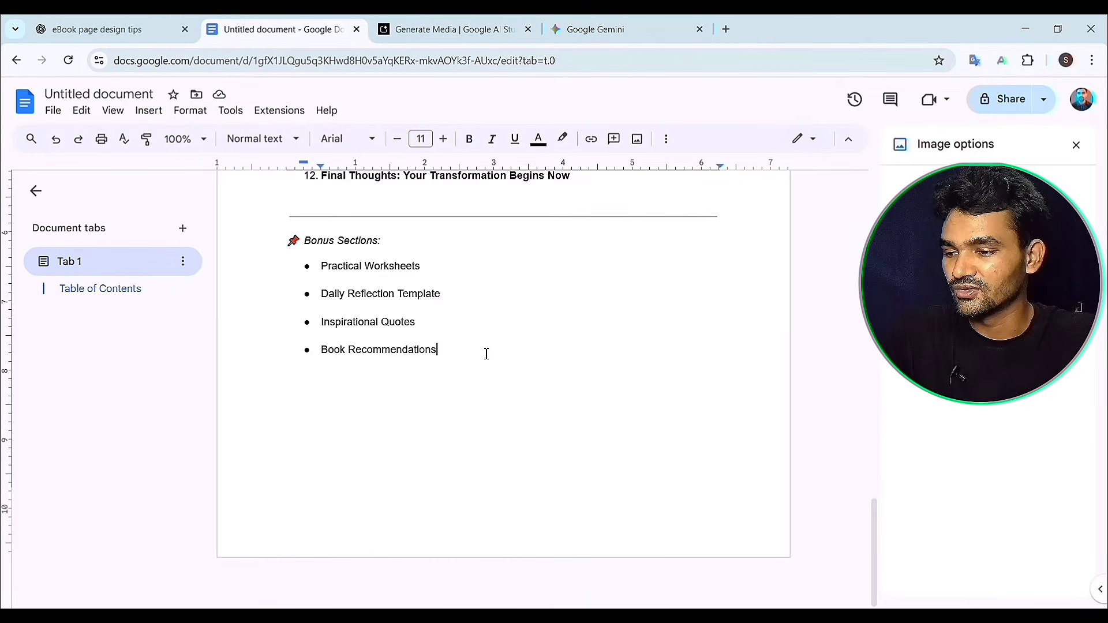
click(149, 111)
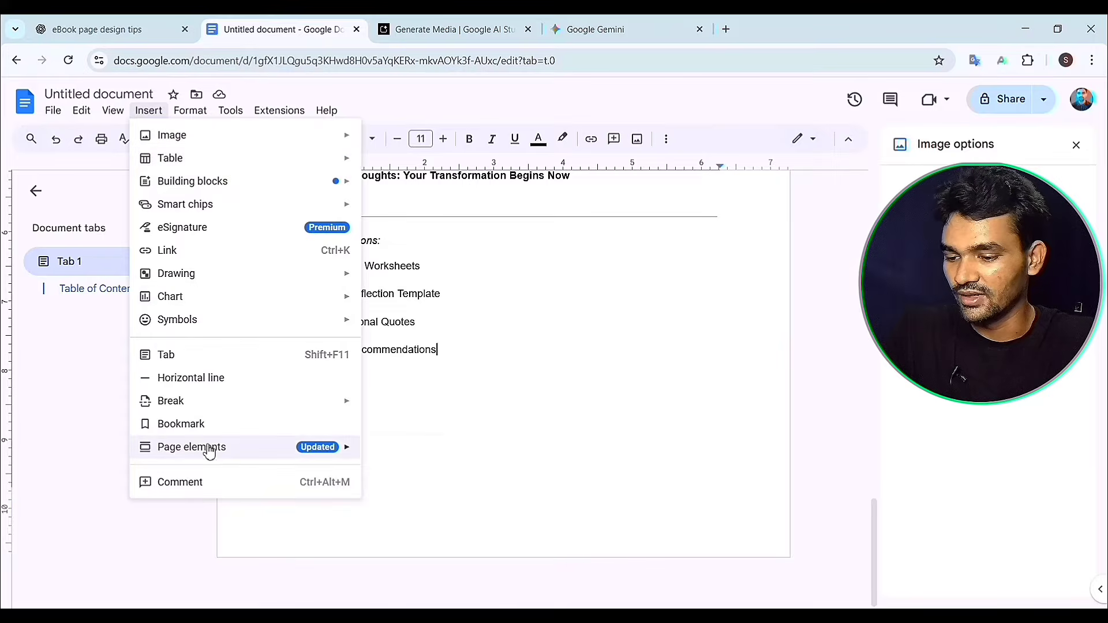
mouse_move(223, 410)
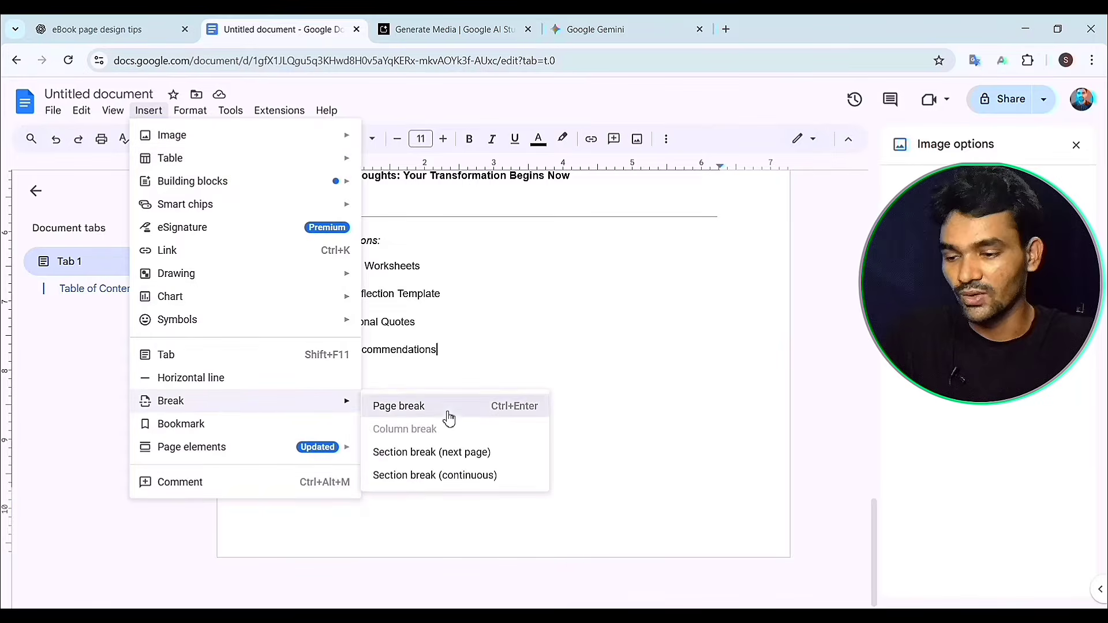
click(447, 409)
scroll(566, 356, down, 5)
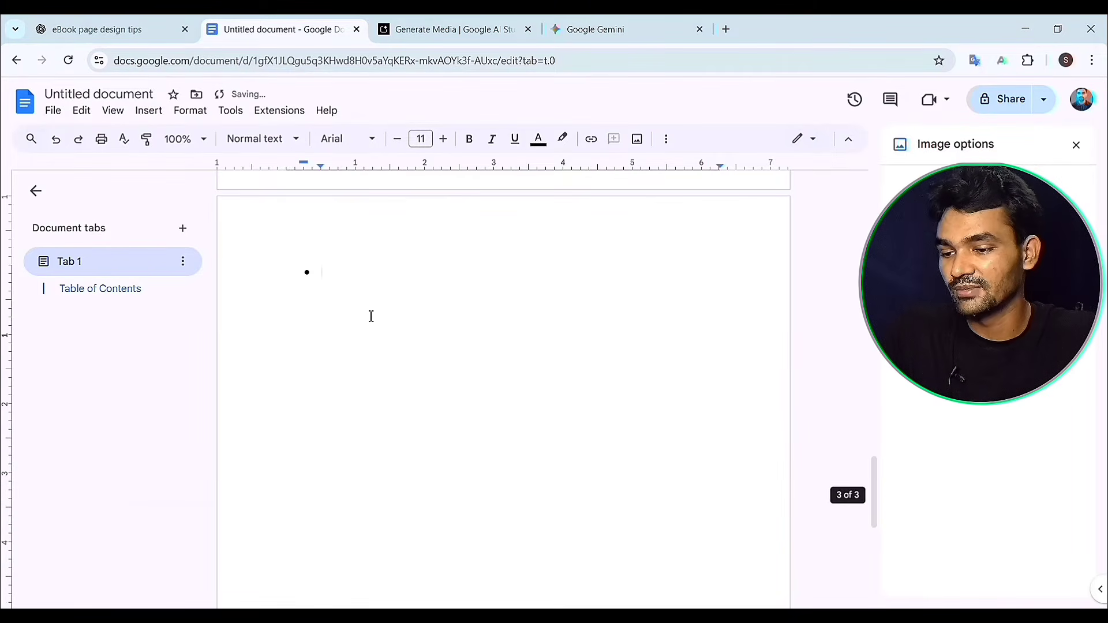
Step: Switch to the ChatGPT eBook conversation and copy the Introduction, from its heading through "the one back to you."
click(153, 29)
drag(371, 141, 837, 404)
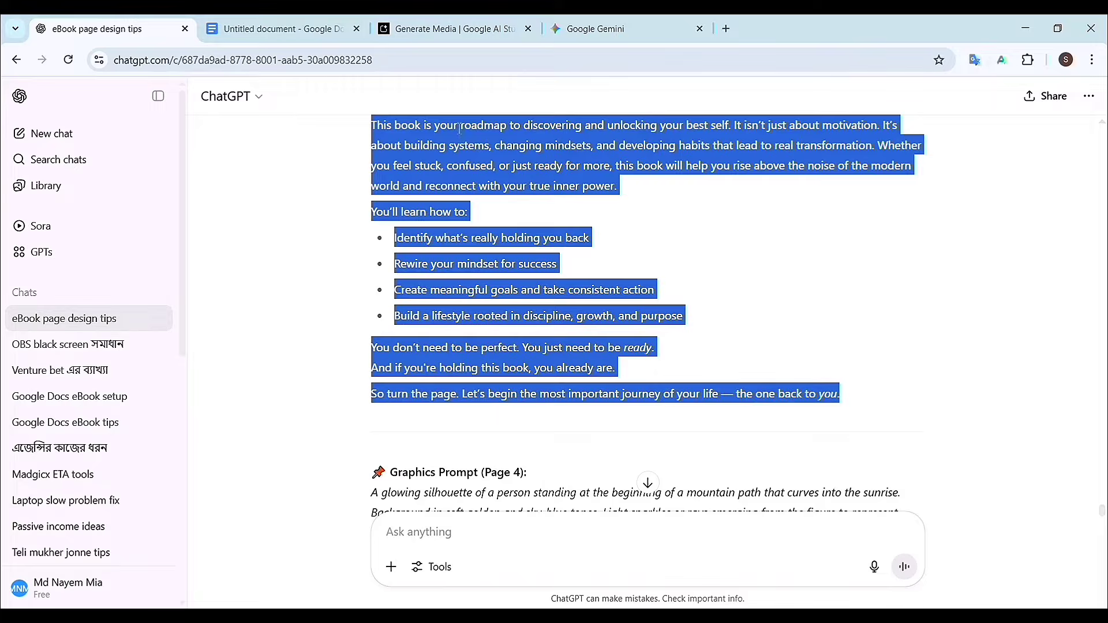
right_click(519, 154)
click(589, 171)
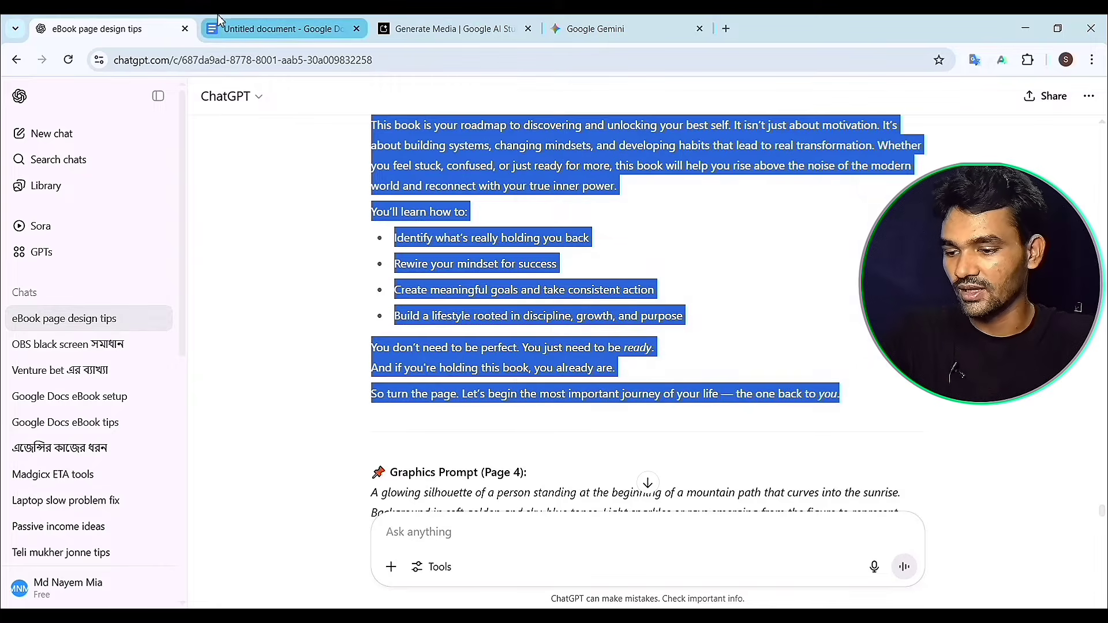
Step: Switch back to the Google Docs document and paste the copied Introduction on the third page
click(226, 33)
right_click(323, 269)
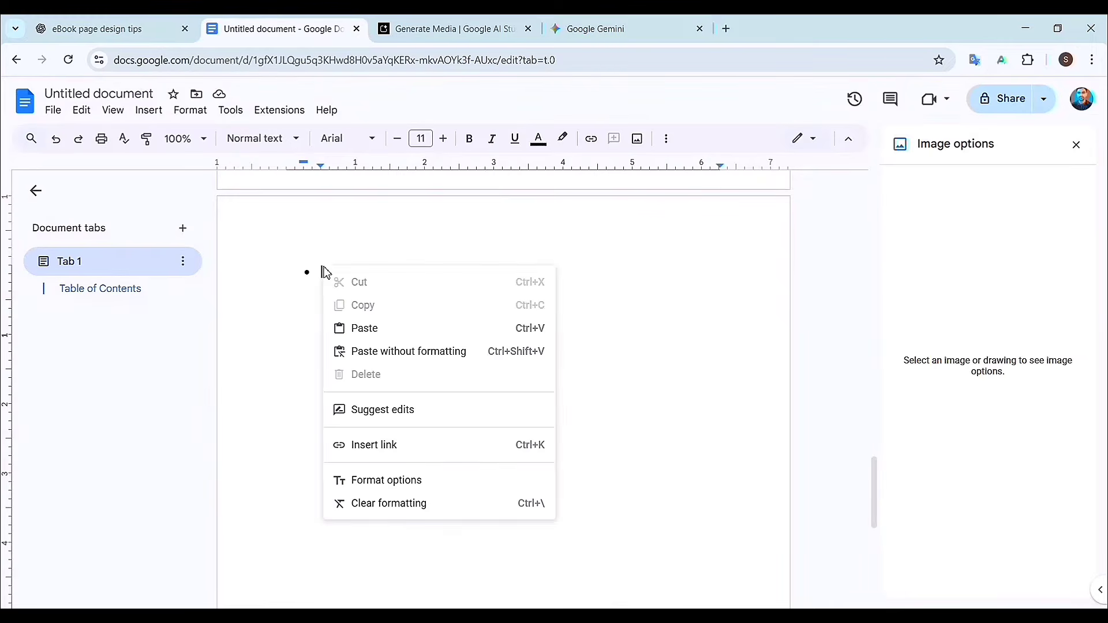
click(388, 336)
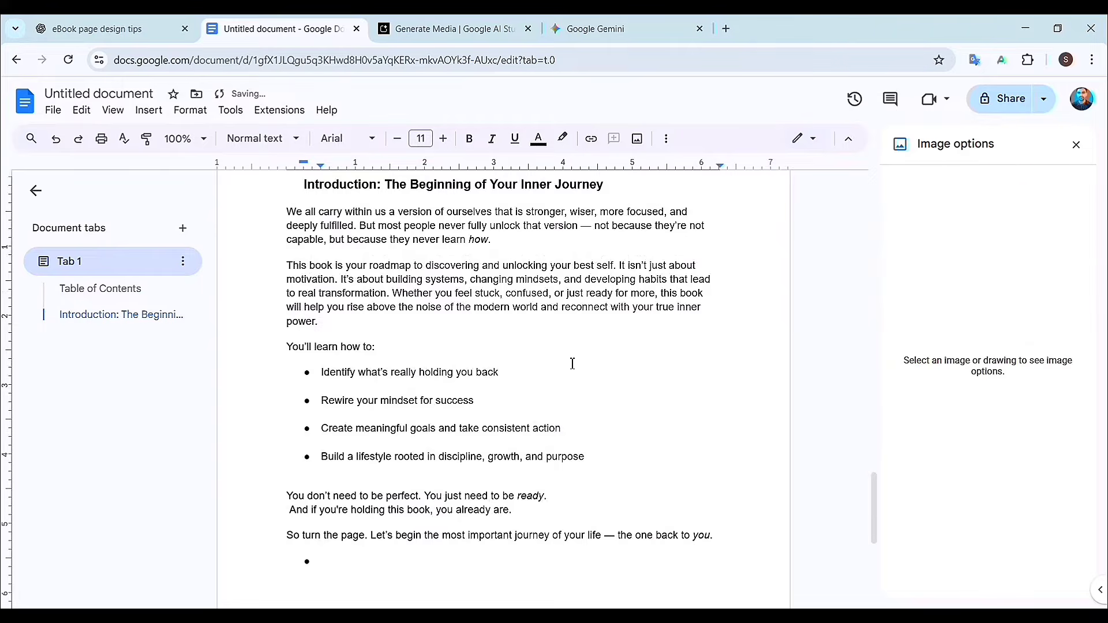
Step: Format the "Introduction: The Beginning of Your Inner Journey" heading with the Title style and bold
drag(431, 256, 267, 244)
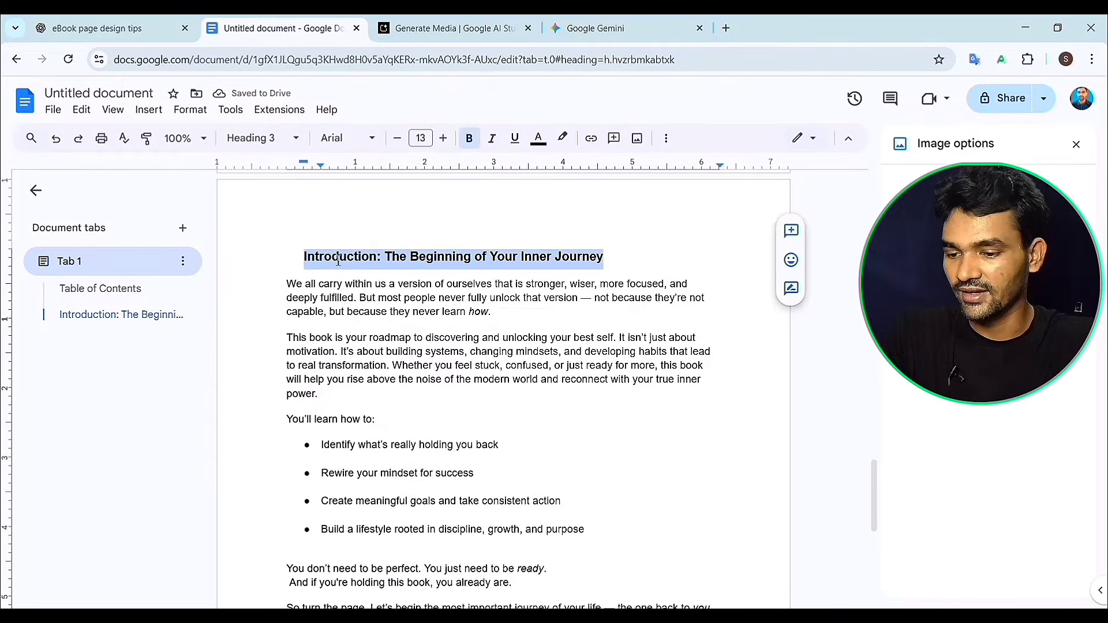
click(291, 141)
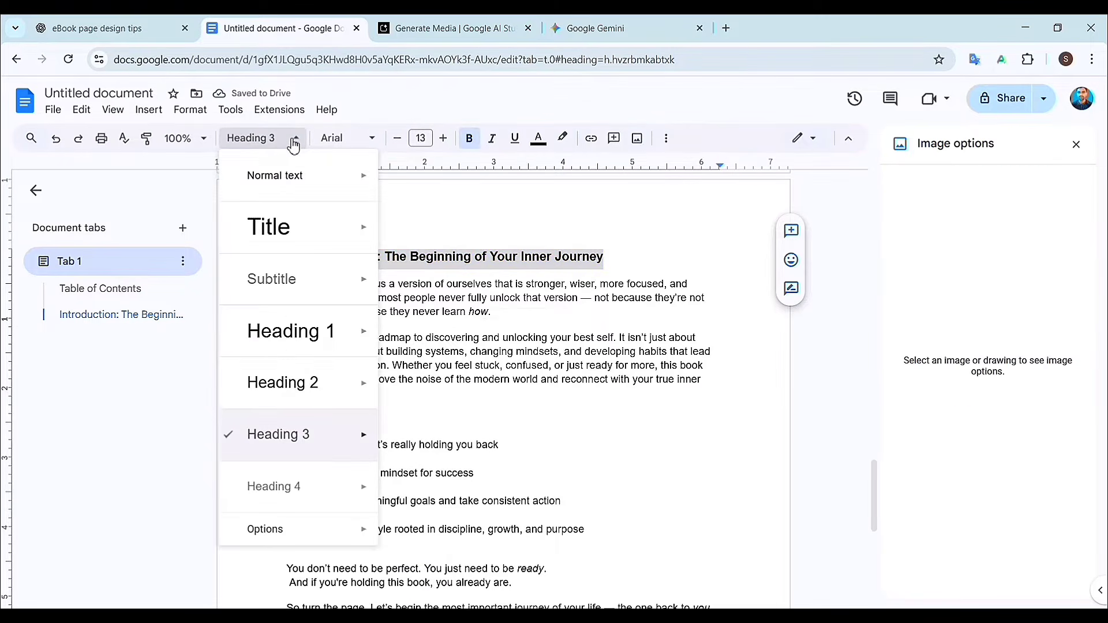
click(290, 229)
drag(594, 312, 304, 260)
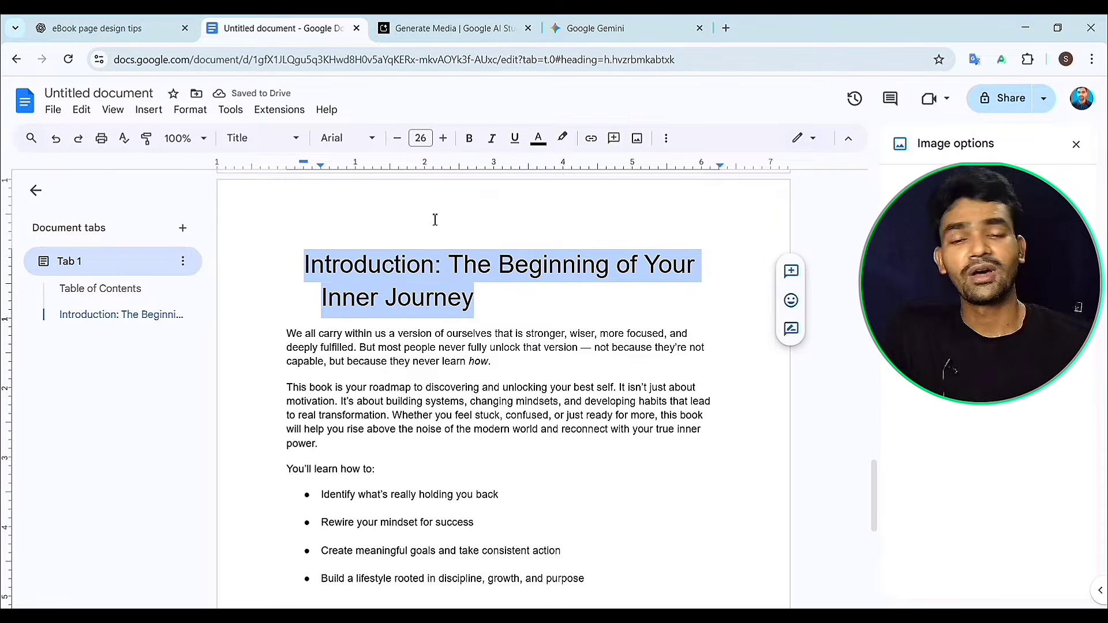
click(469, 139)
click(705, 276)
Step: Insert the image Google_AI_Studio_2025-07-22T03_44_38.778Z from the computer's Downloads folder below the Introduction heading
click(589, 301)
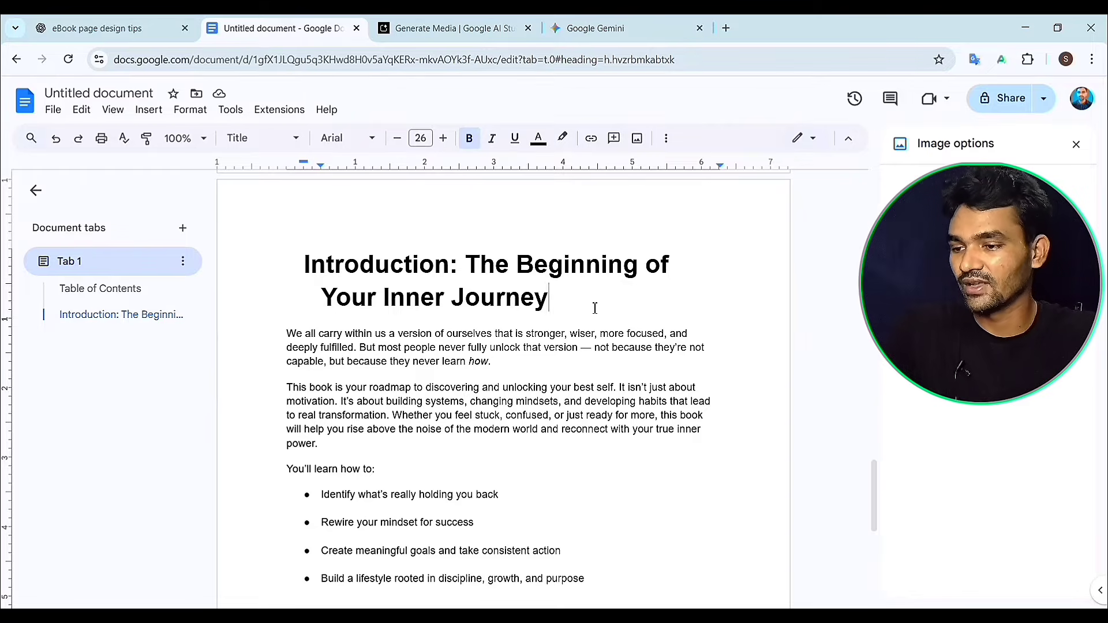
click(149, 109)
mouse_move(279, 137)
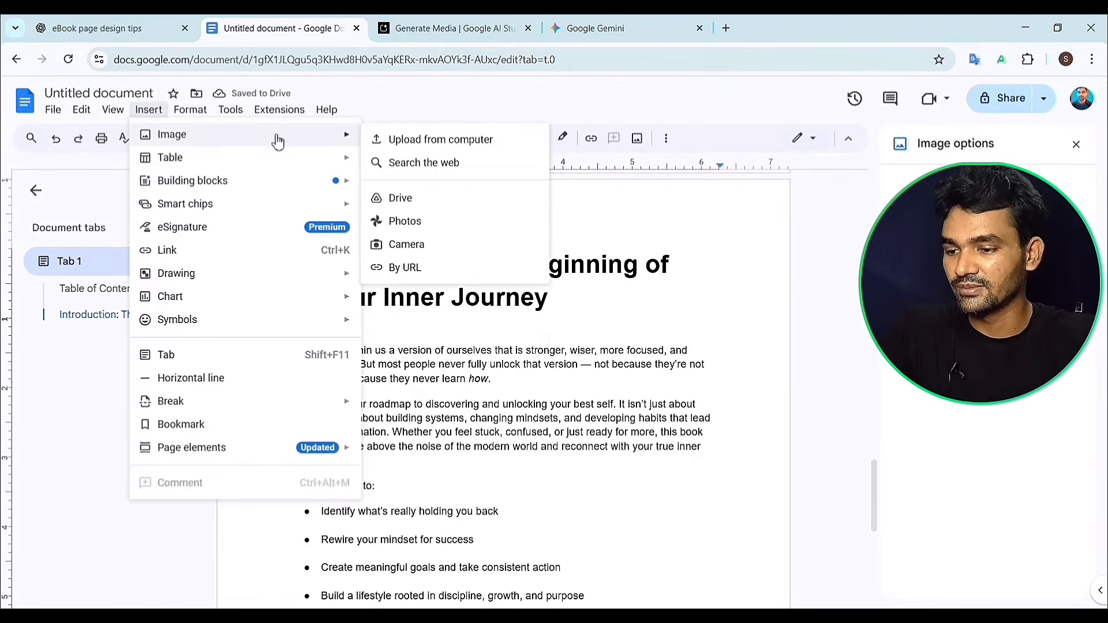
click(410, 149)
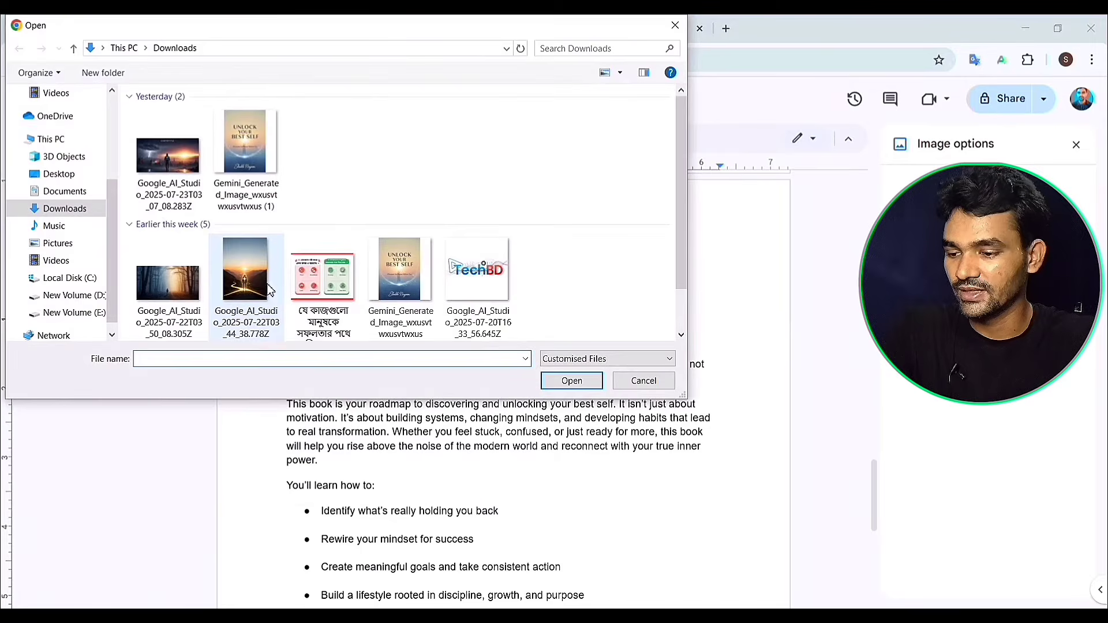
click(247, 274)
click(571, 381)
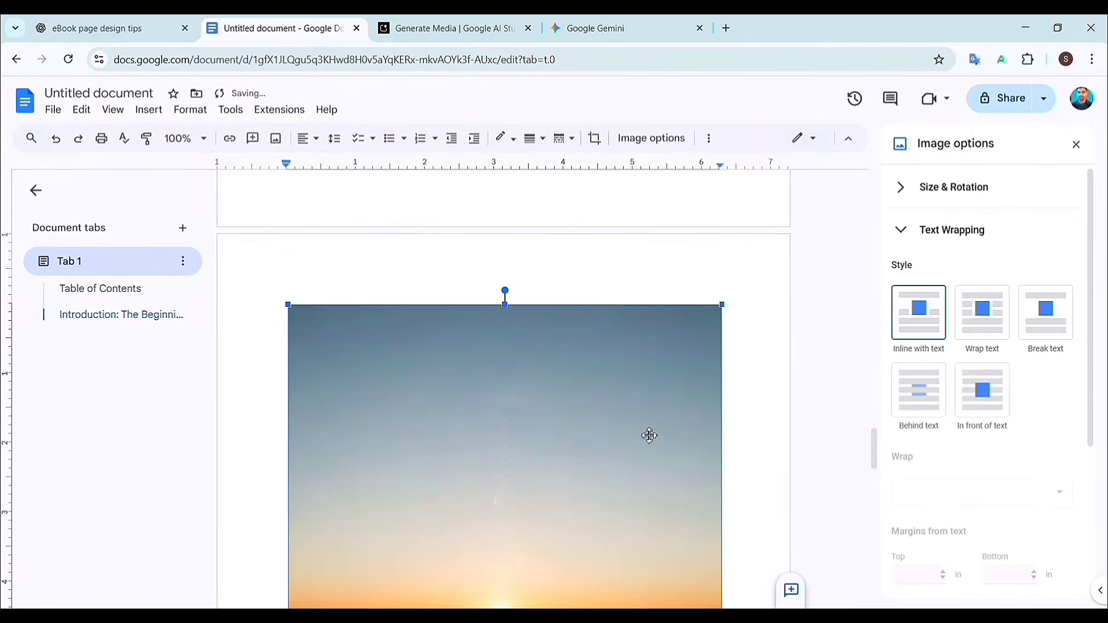
Step: Set the Introduction image to Wrap text and reduce its width to 3.87 in with the aspect ratio locked
click(979, 321)
click(955, 199)
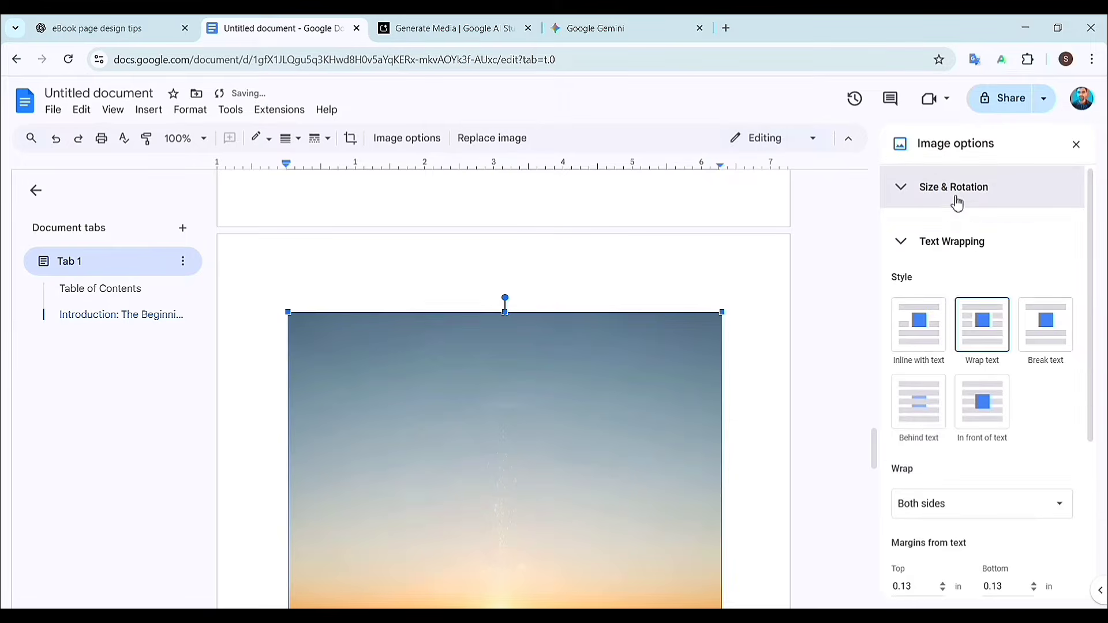
click(942, 264)
click(942, 264)
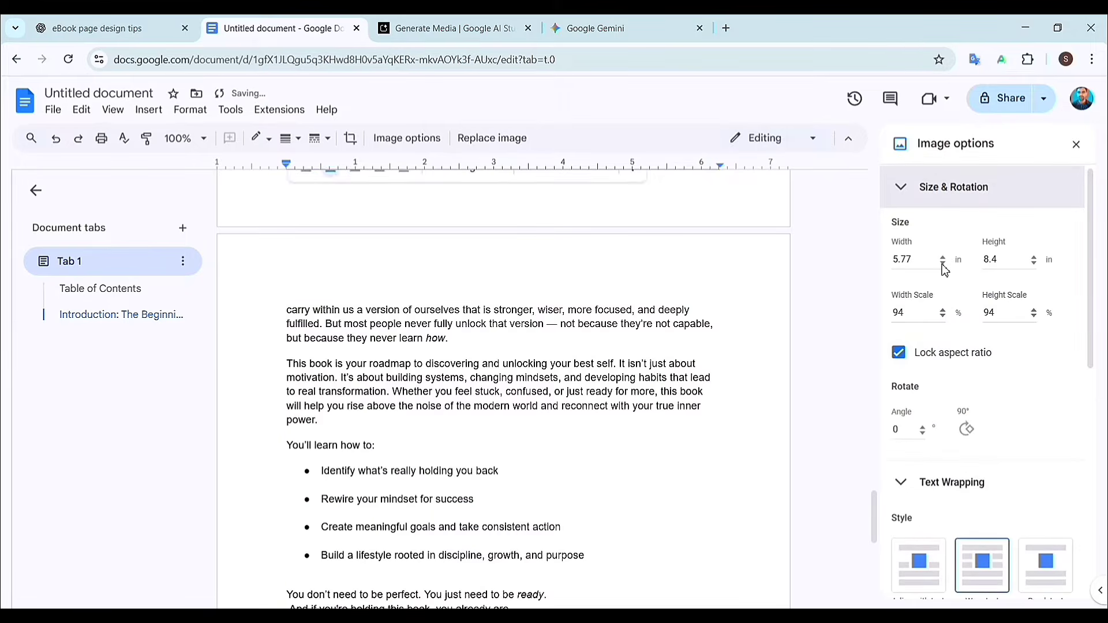
click(943, 264)
click(943, 265)
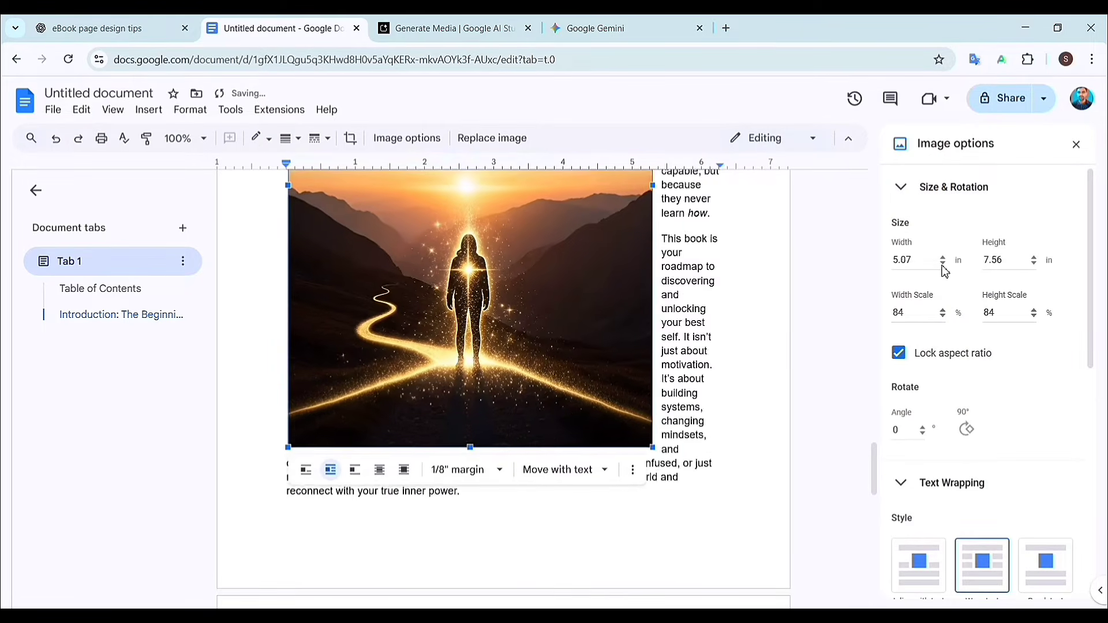
click(943, 265)
click(942, 265)
click(942, 264)
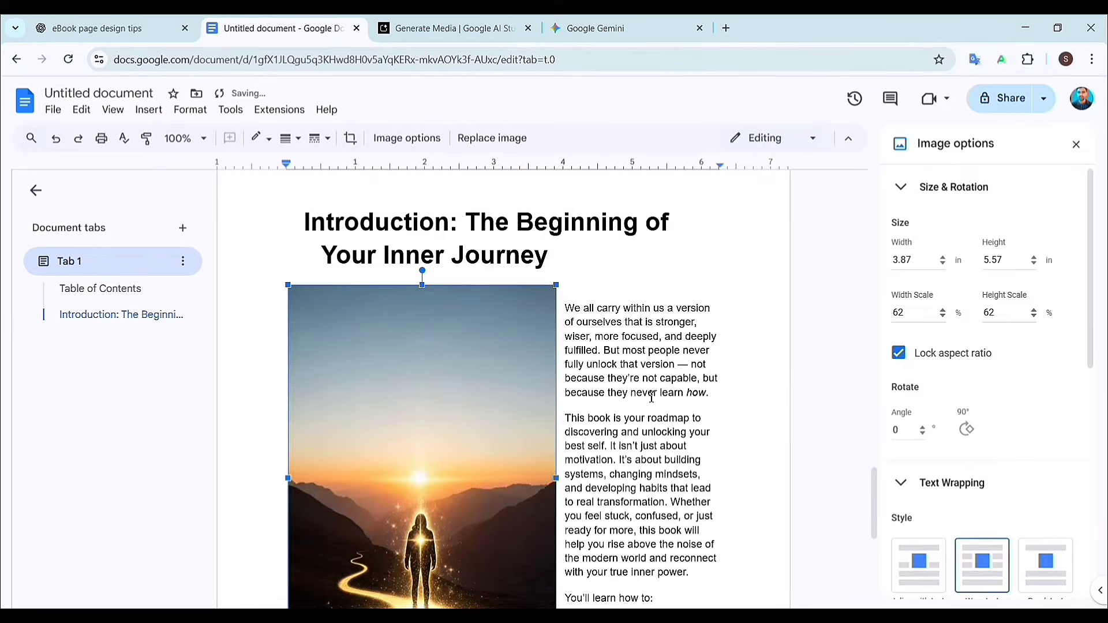
Step: Shrink the Introduction image slightly more and position it at the left margin under the heading, beside the opening paragraphs
scroll(450, 398, down, 1)
drag(451, 403, 574, 408)
click(943, 264)
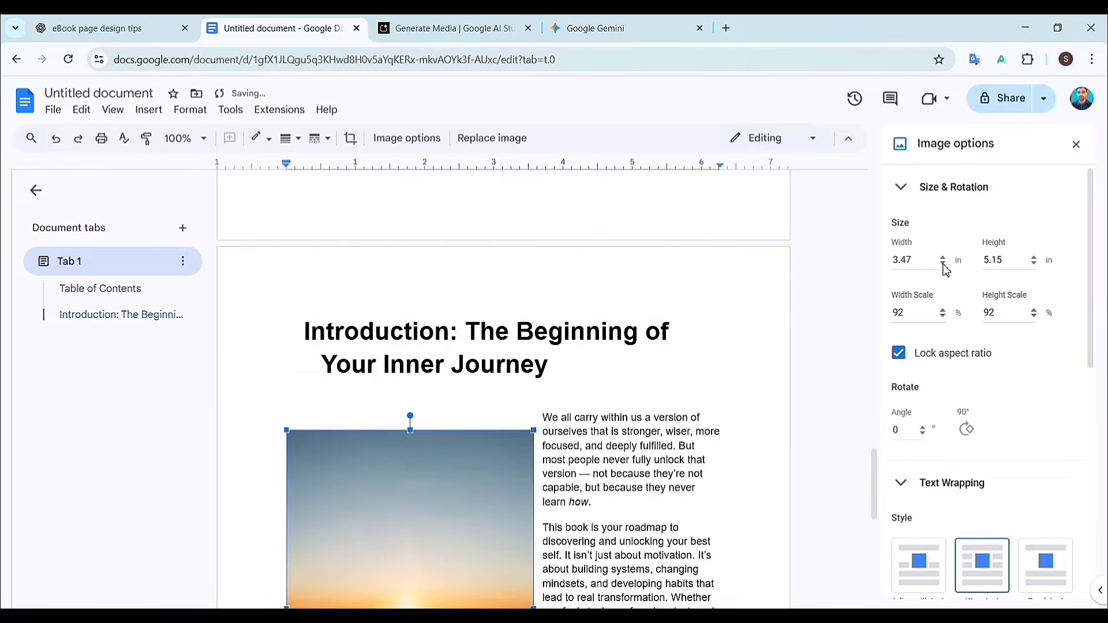
click(942, 264)
scroll(468, 519, down, 1)
drag(467, 502, 457, 375)
scroll(585, 355, up, 3)
click(584, 354)
scroll(586, 358, down, 1)
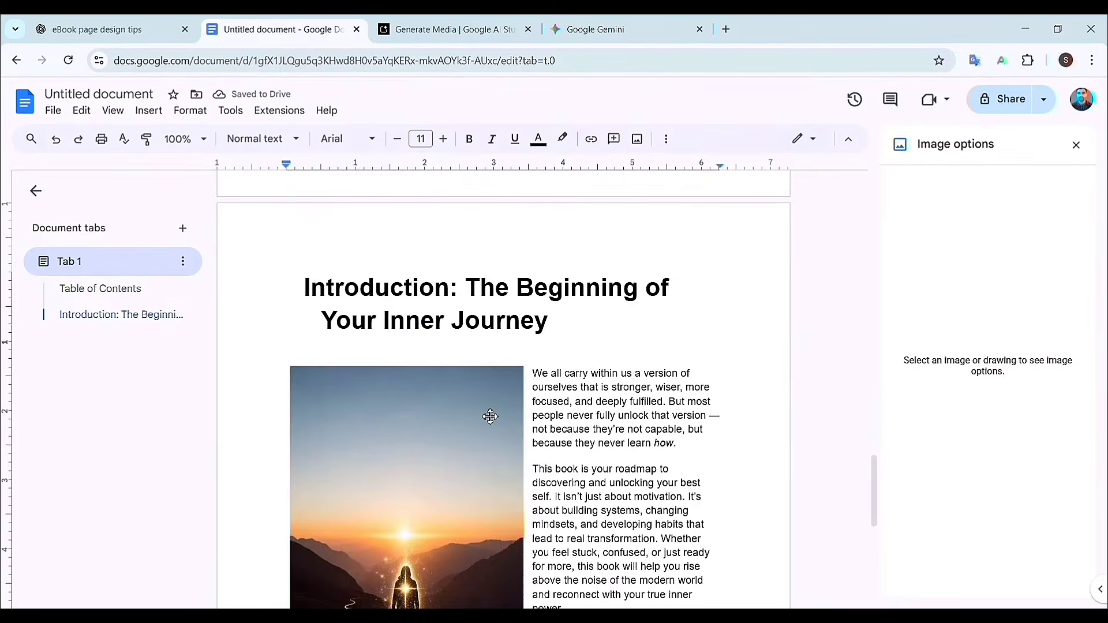
scroll(490, 416, down, 8)
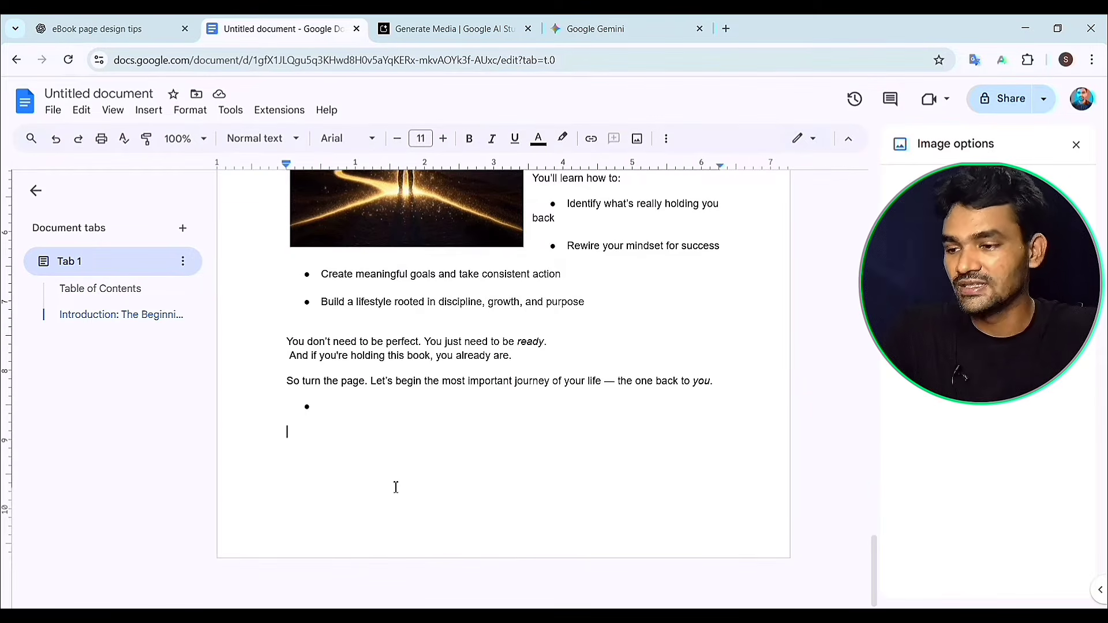
Step: Insert a page break after the closing text of the Introduction to start a new page
click(153, 115)
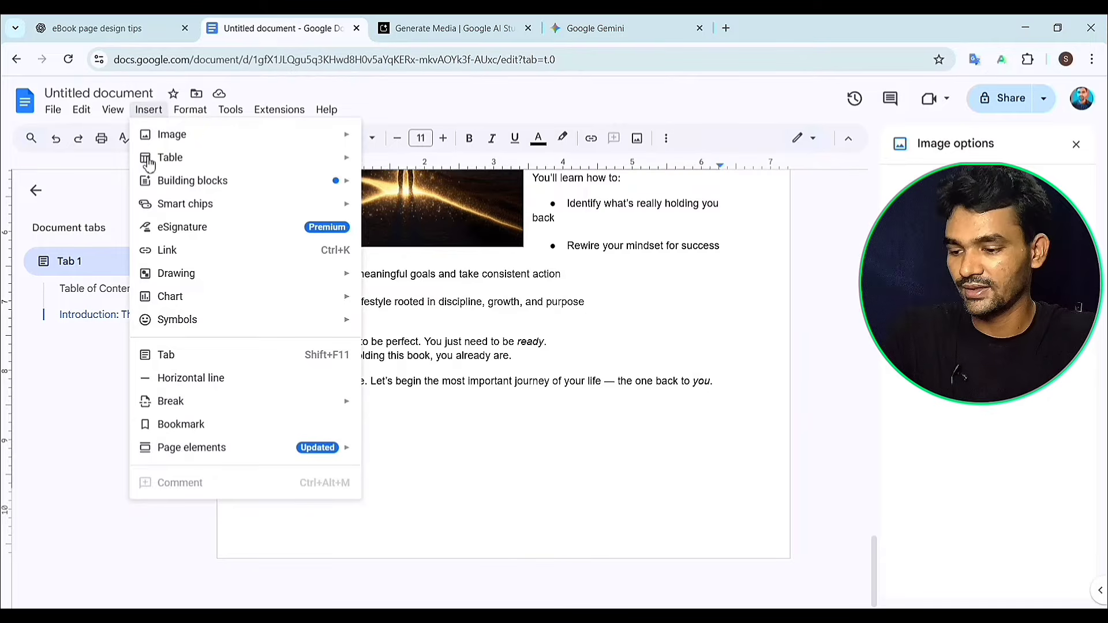
mouse_move(199, 404)
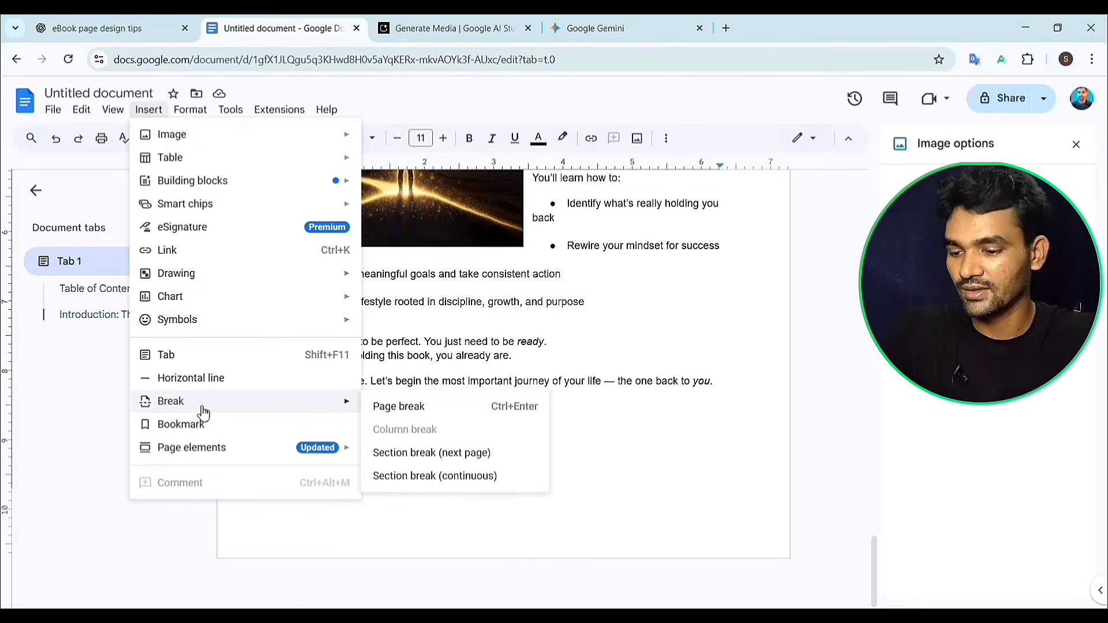
click(432, 407)
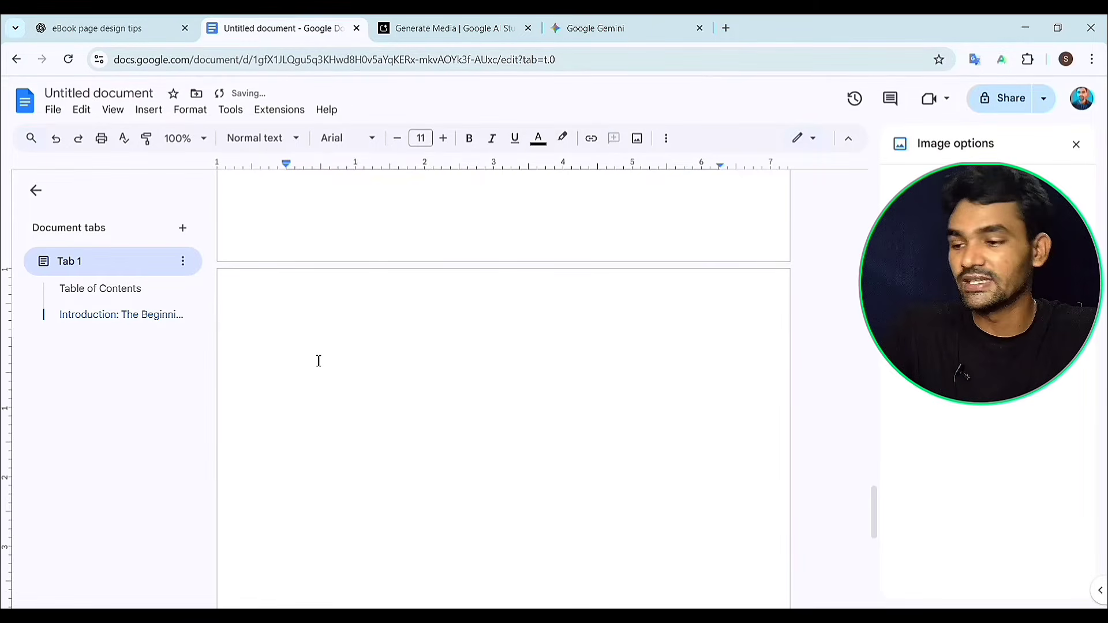
Step: Copy the full "Chapter 1: Why Most People Stay Stuck" text from ChatGPT and paste it onto the new page in Google Docs
click(97, 28)
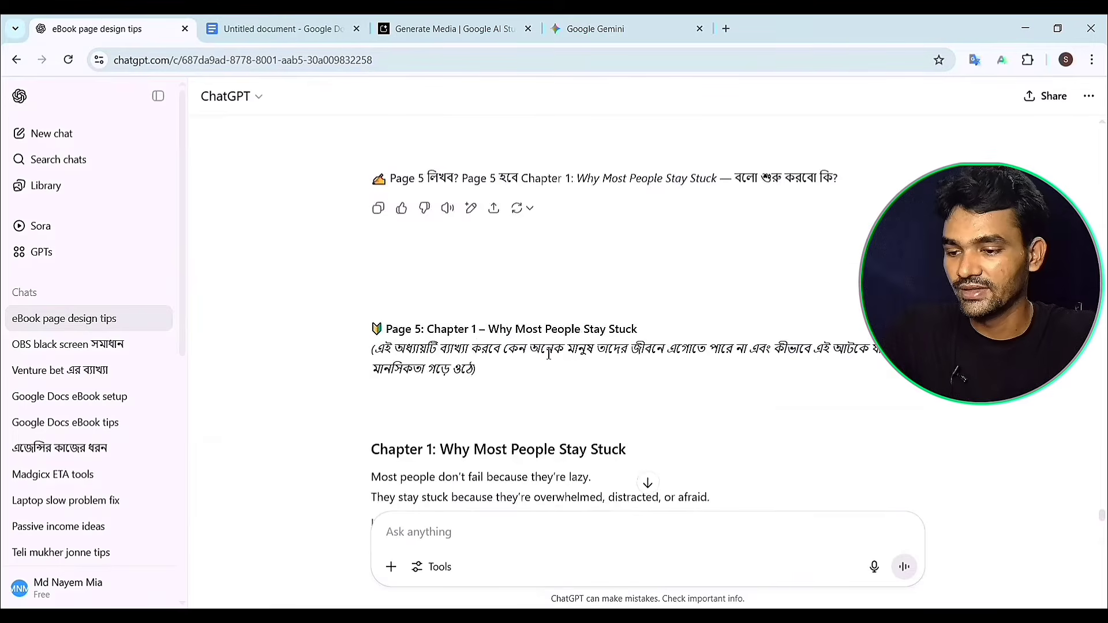
scroll(438, 255, down, 4)
scroll(574, 314, down, 3)
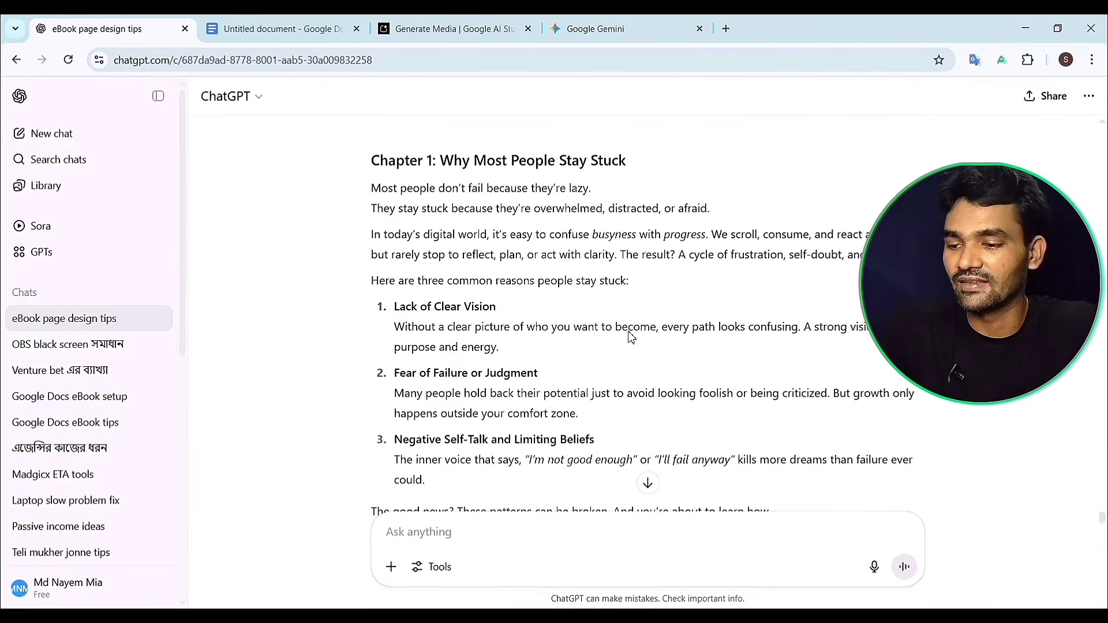
drag(360, 161, 419, 263)
right_click(505, 174)
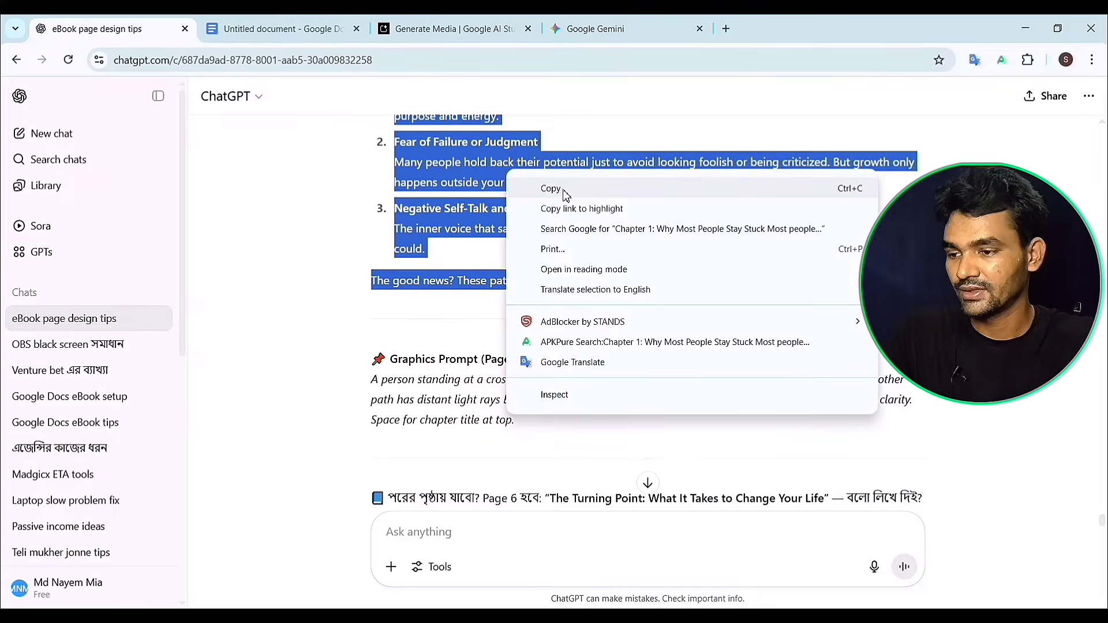
click(563, 186)
click(252, 35)
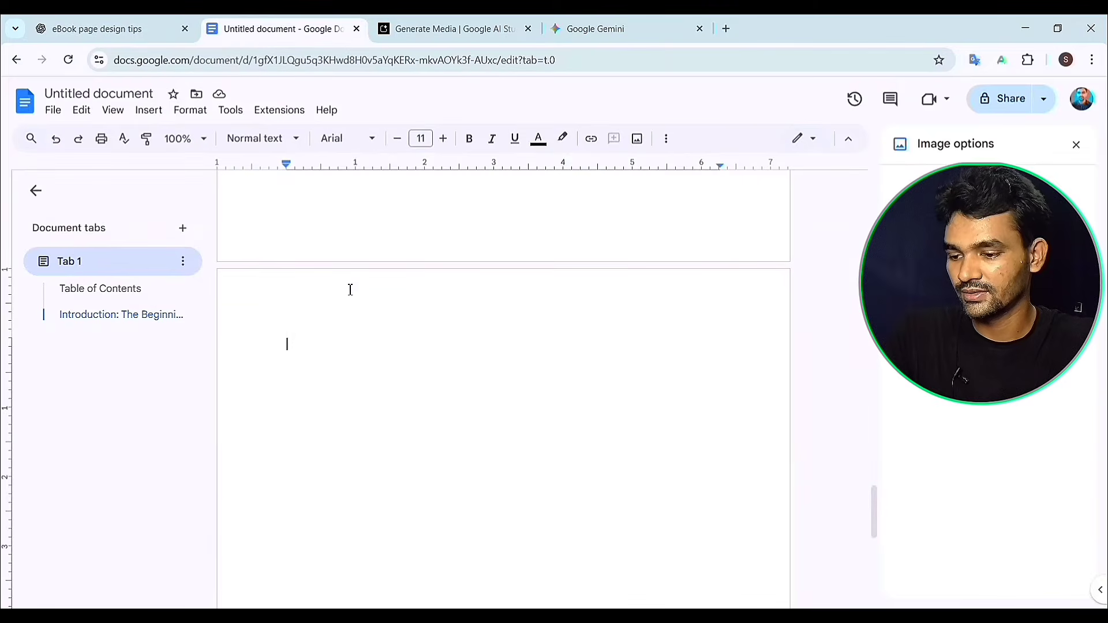
right_click(283, 359)
click(332, 415)
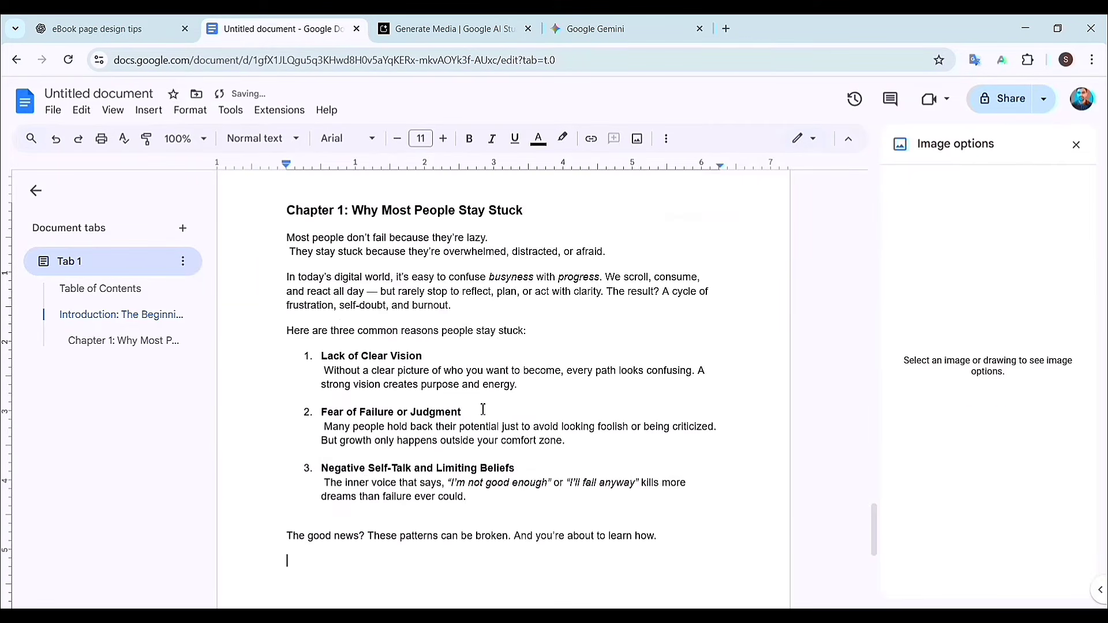
Step: Format the "Chapter 1: Why Most People Stay Stuck" heading with the Title style
scroll(493, 416, down, 2)
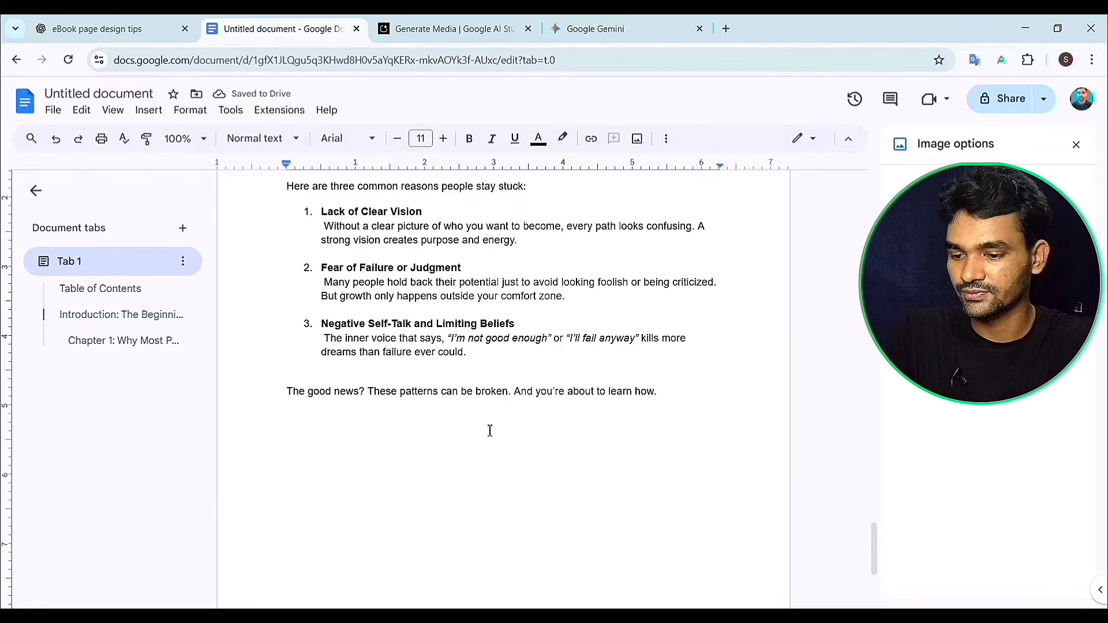
scroll(492, 430, up, 3)
triple_click(341, 273)
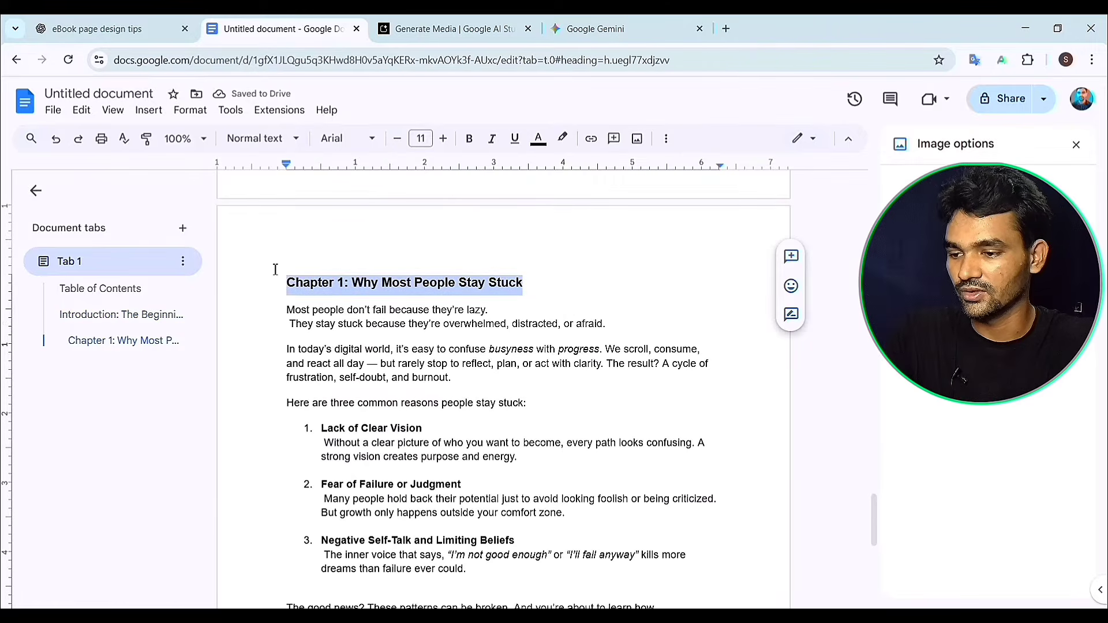
click(298, 140)
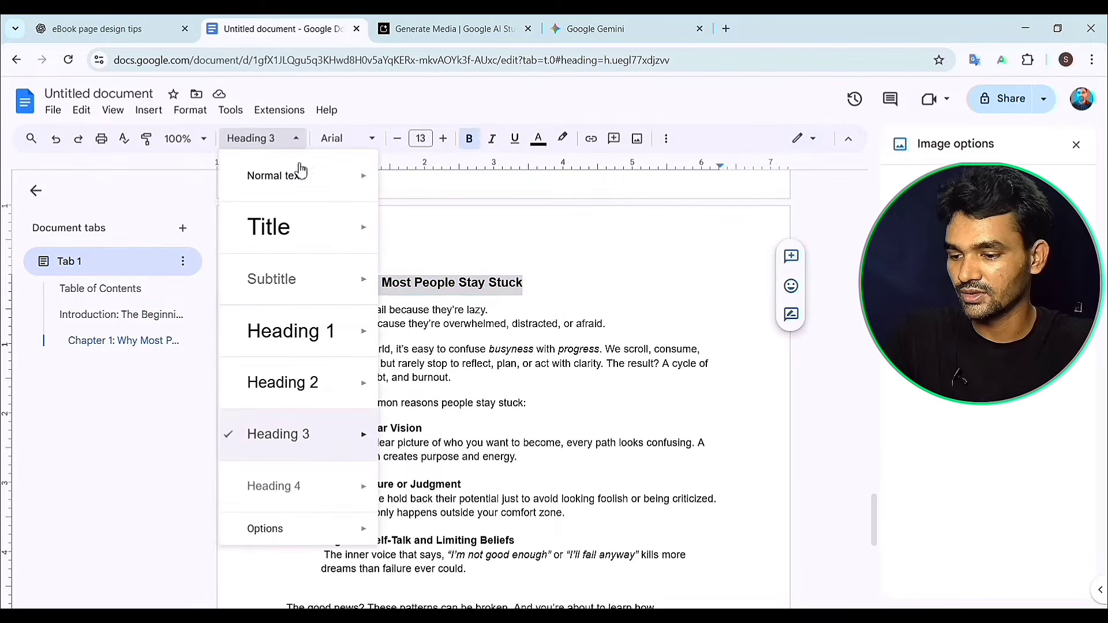
click(306, 246)
key(ctrl+z)
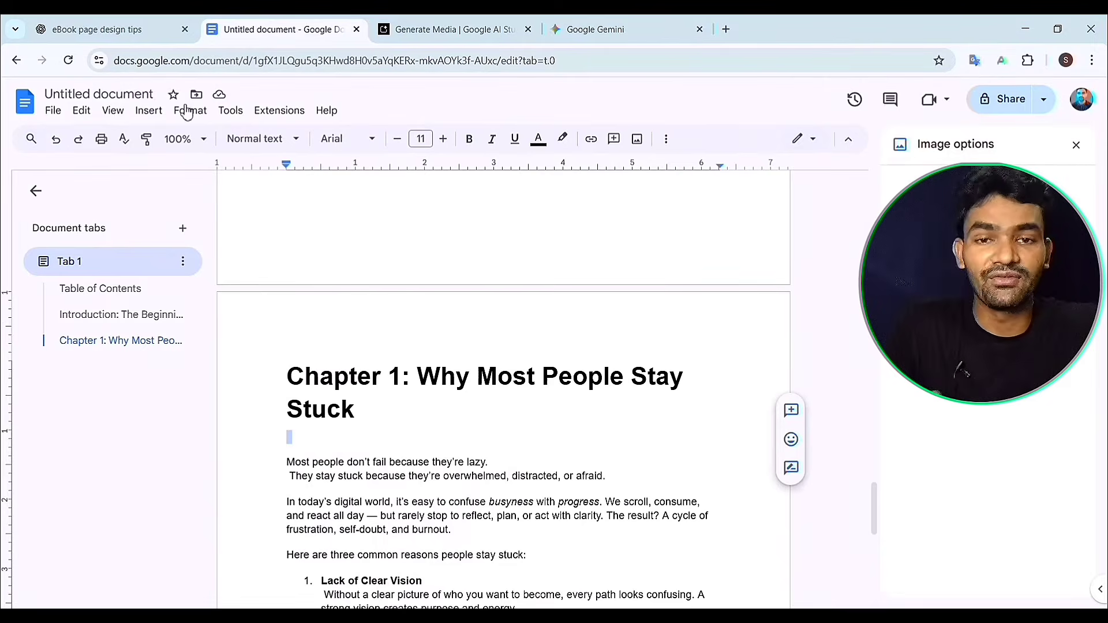
Step: Insert the image Google_AI_Studio_2025-07-22T03_50_08.305Z from the computer's Downloads folder below the Chapter 1 heading
click(150, 110)
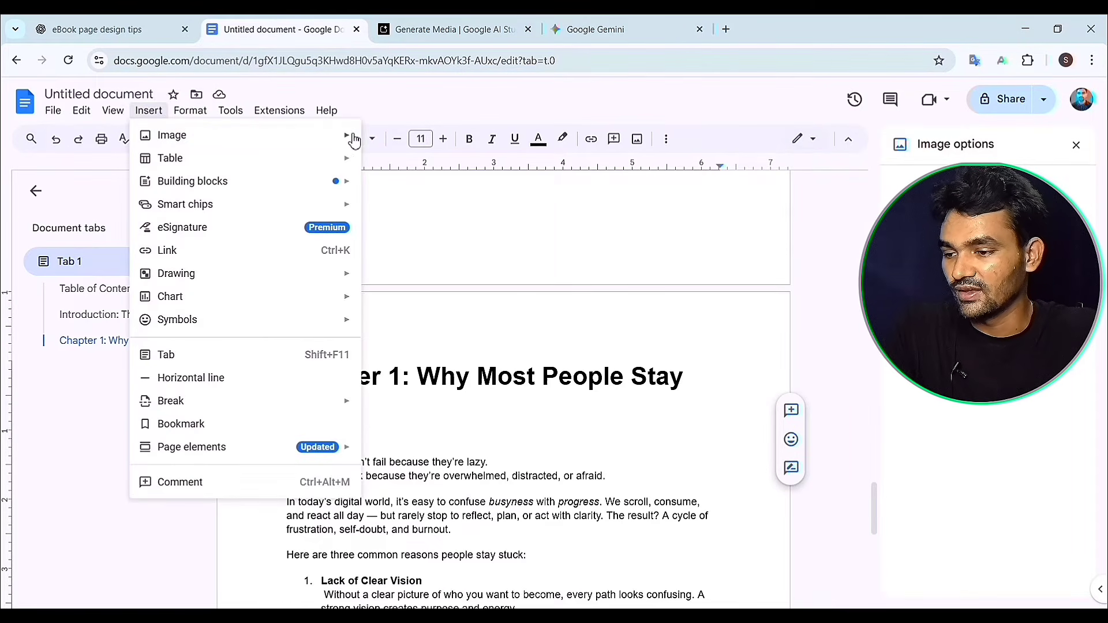
key(Escape)
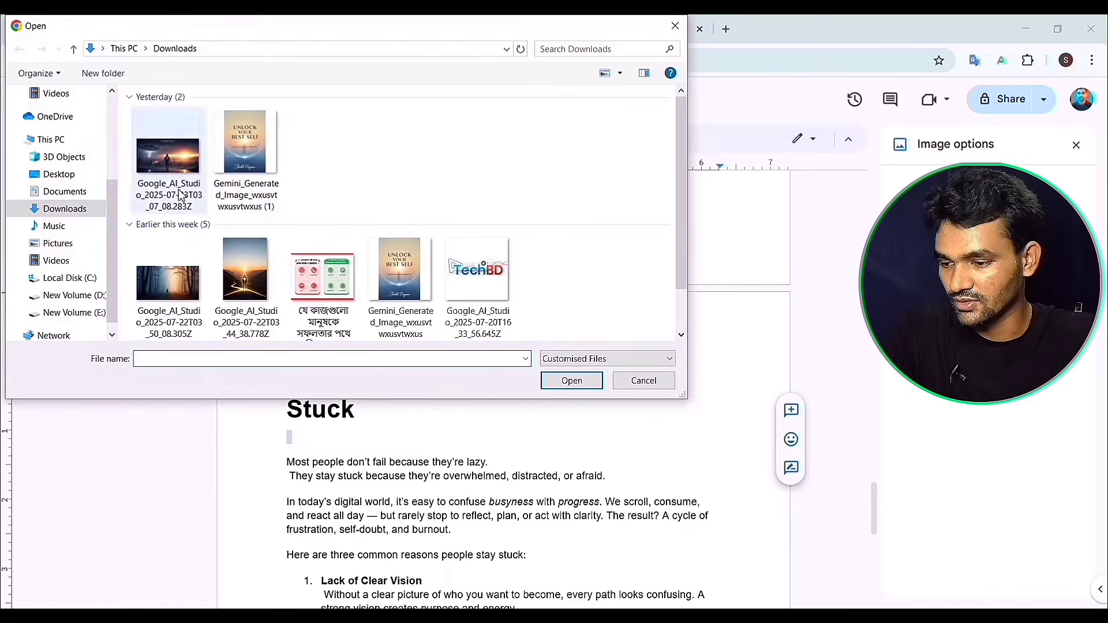
click(187, 289)
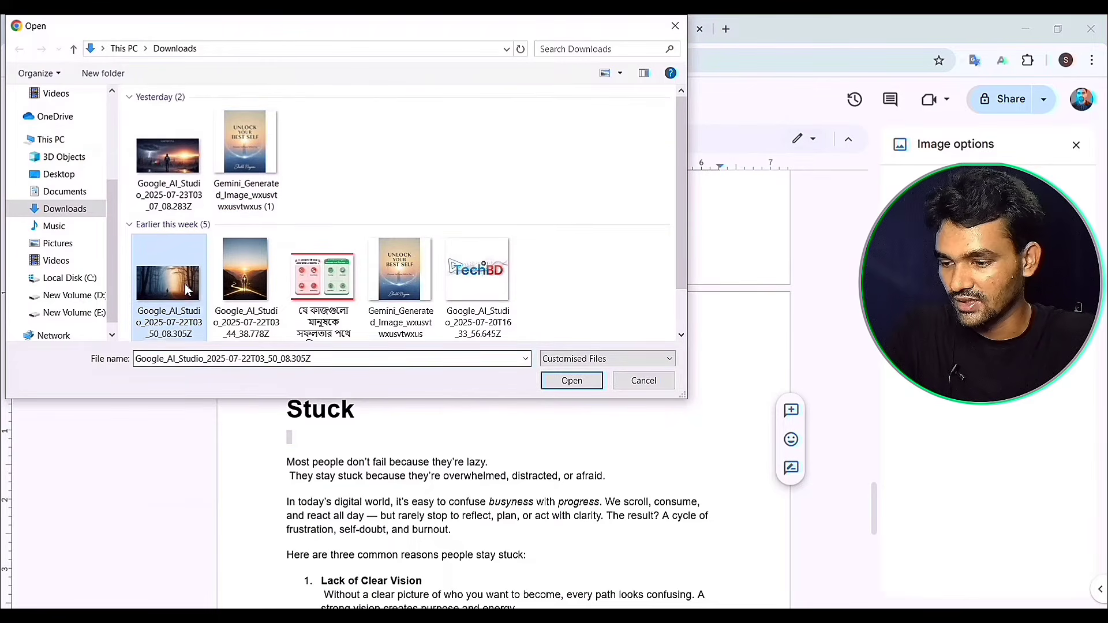
click(561, 382)
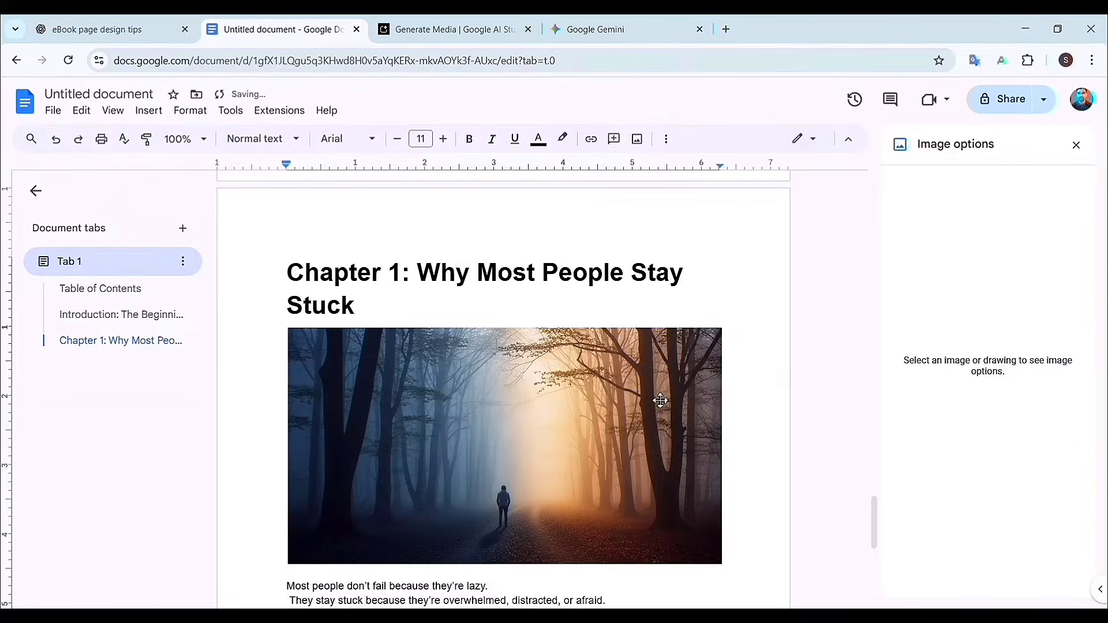
scroll(661, 398, down, 2)
scroll(684, 344, up, 2)
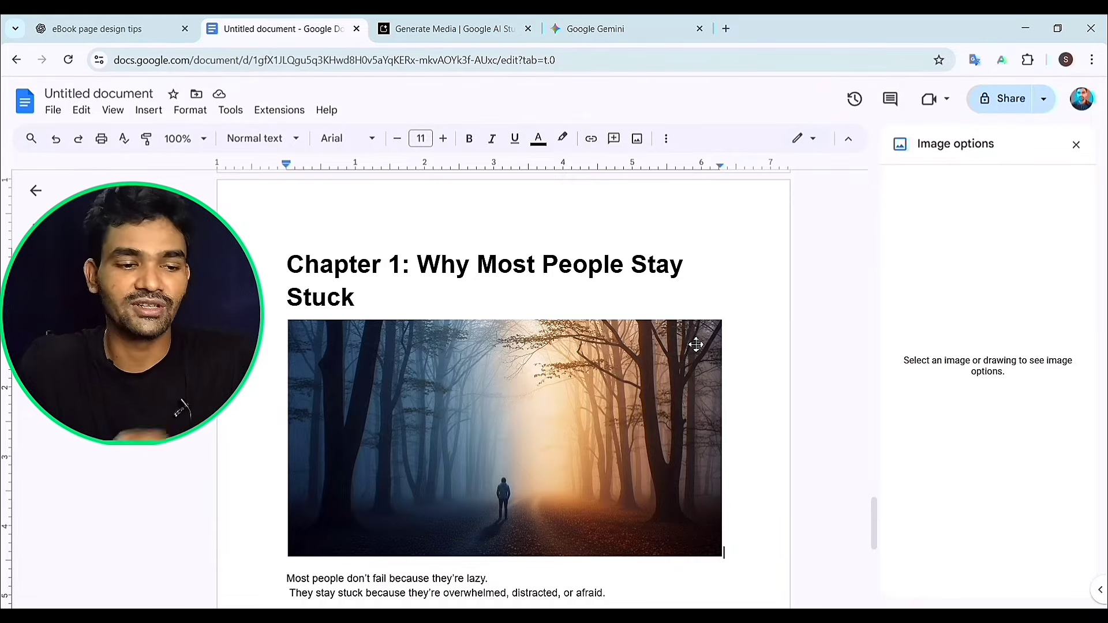
Step: Switch to ChatGPT and copy the "Graphics Prompt (Page 5)" text about a person at a crossroad in a foggy forest
click(77, 33)
click(401, 243)
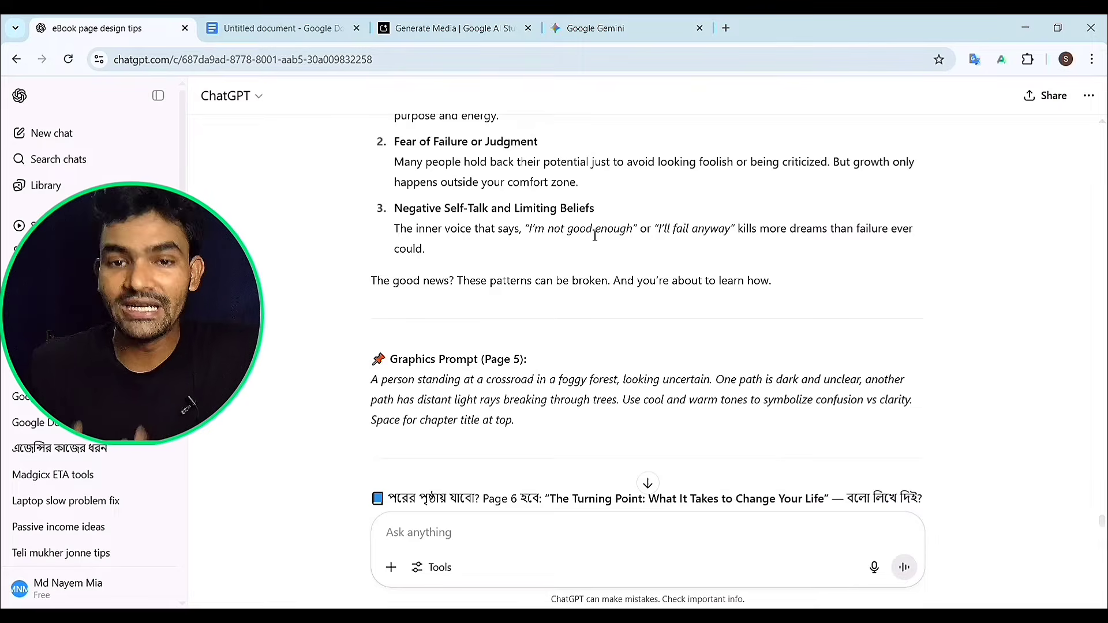
scroll(594, 235, up, 3)
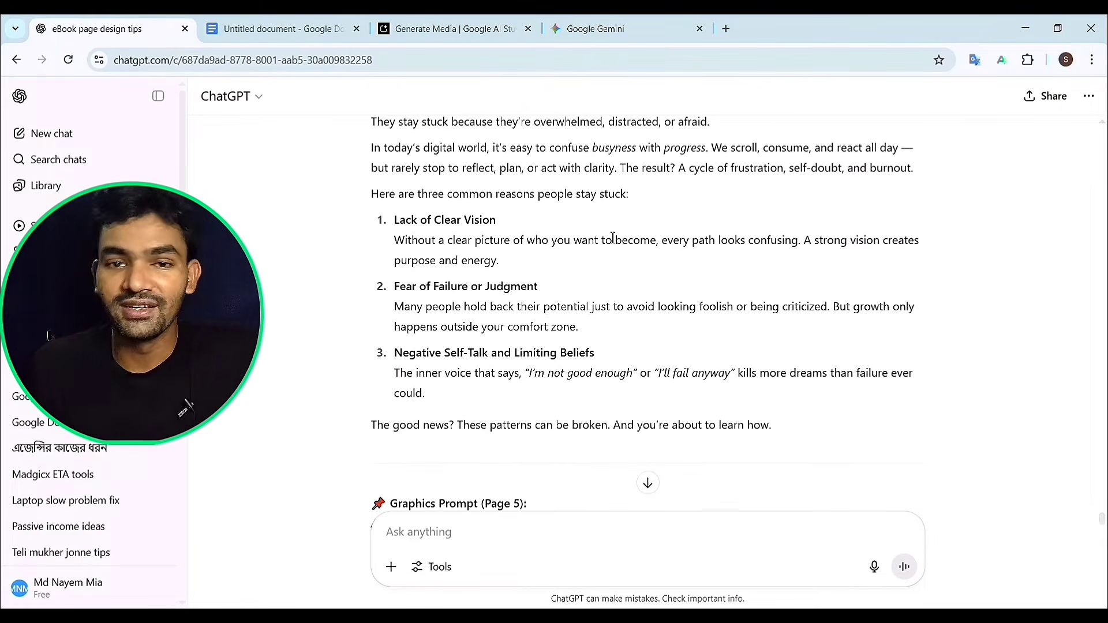
scroll(613, 237, down, 4)
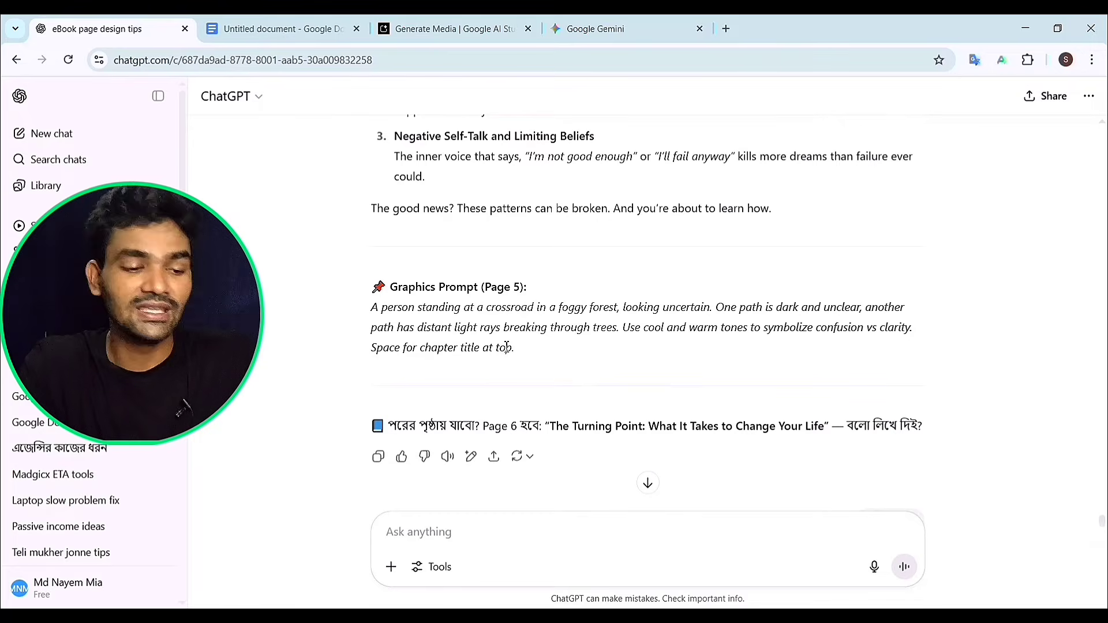
drag(536, 373, 372, 307)
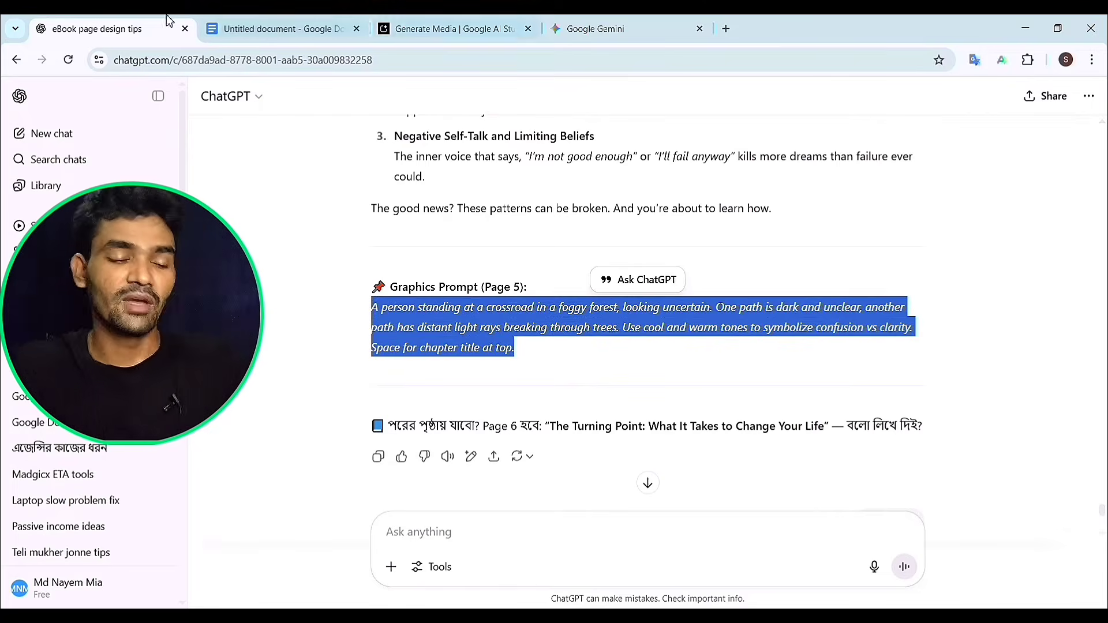
right_click(460, 327)
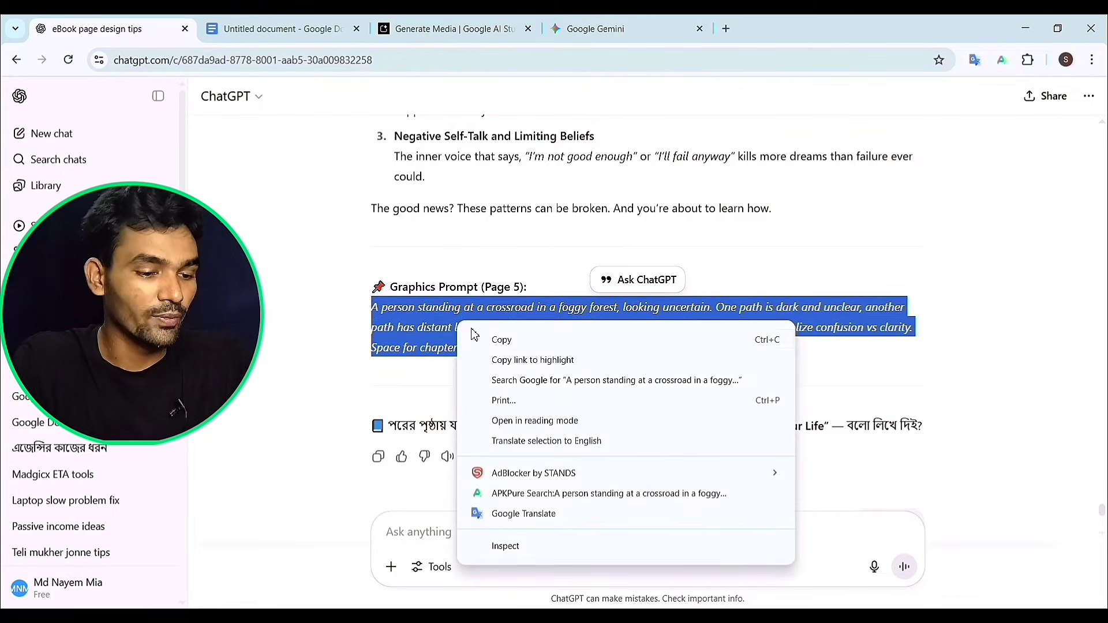
click(498, 339)
Step: Open Imagen image generation in Google AI Studio and paste the copied foggy forest prompt as the image description
click(441, 35)
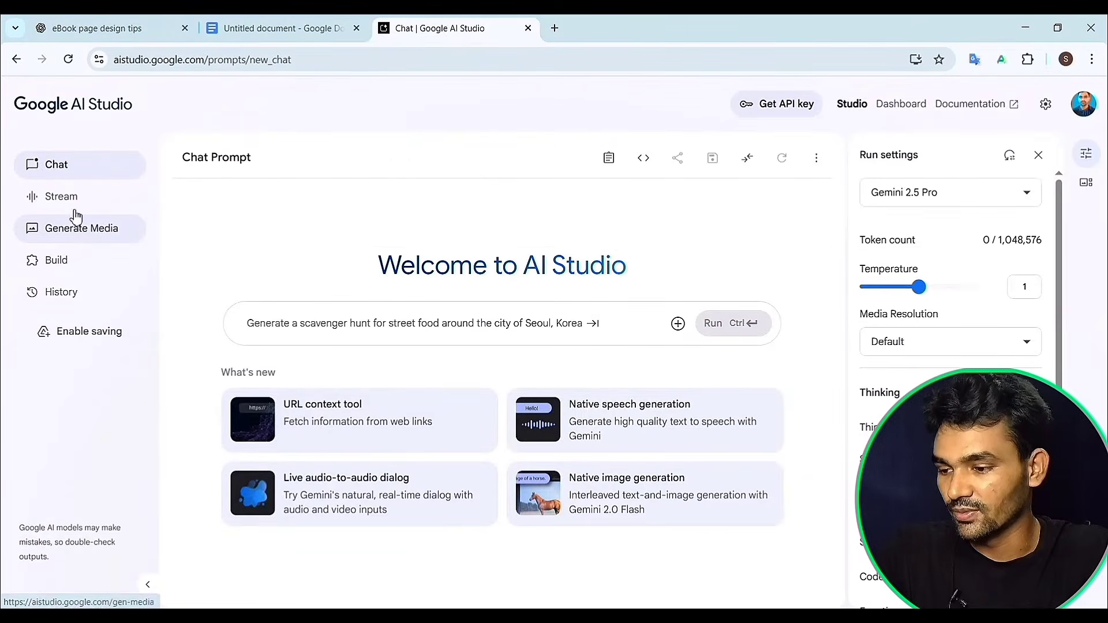
click(93, 236)
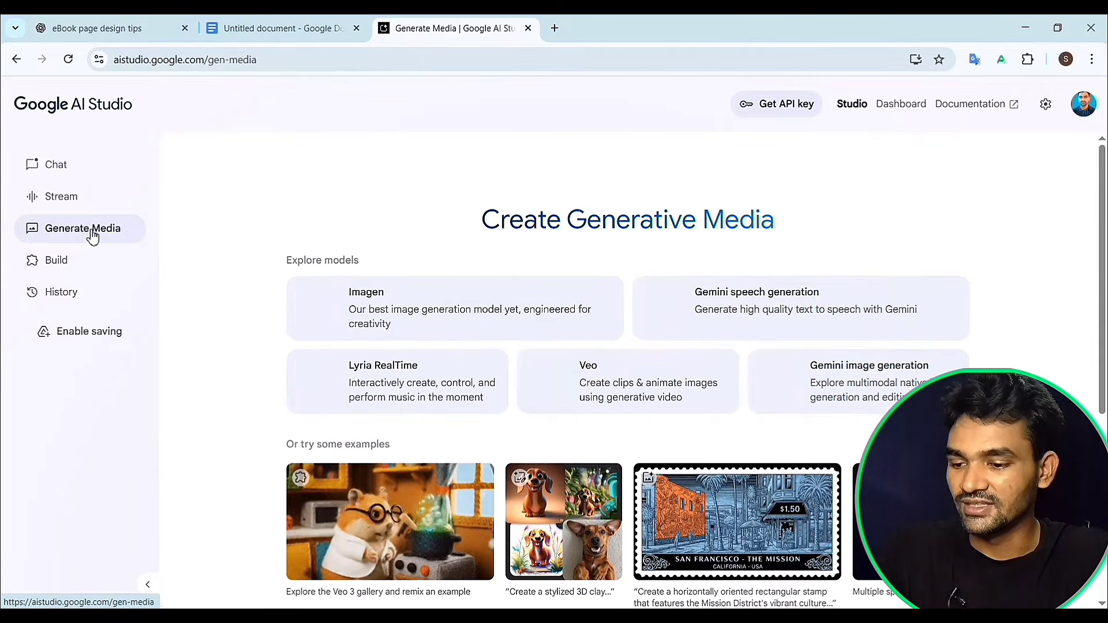
click(424, 321)
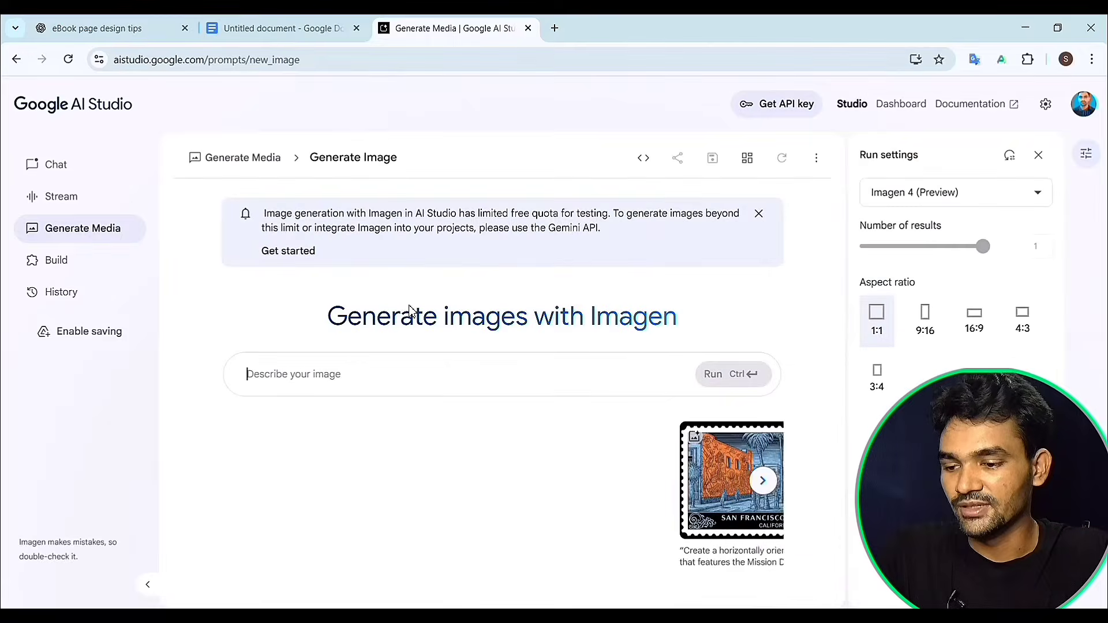
right_click(320, 372)
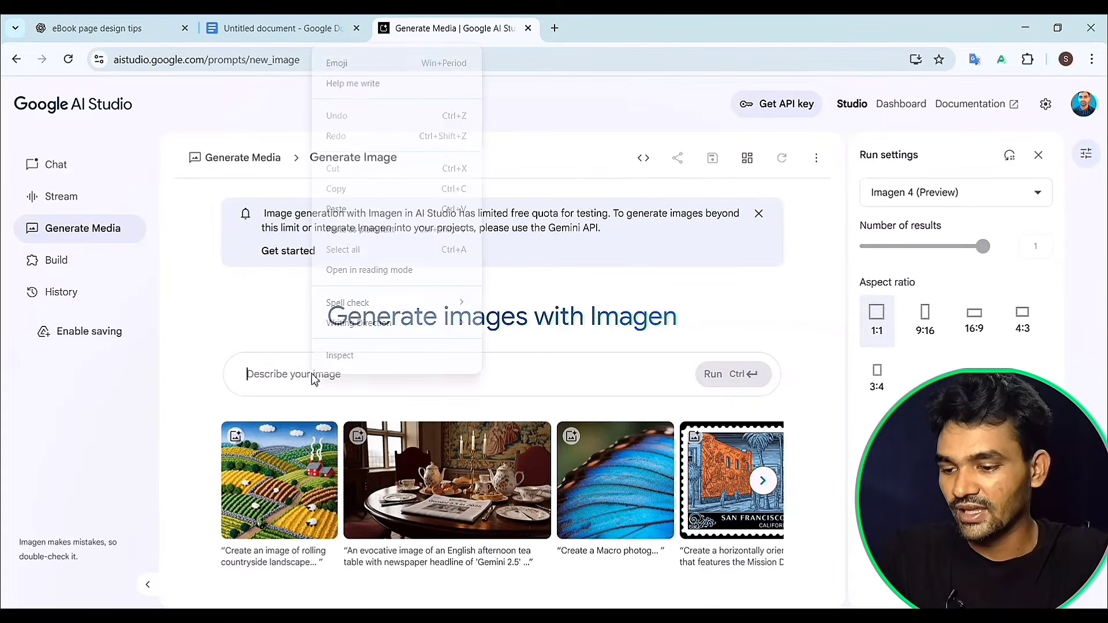
click(371, 209)
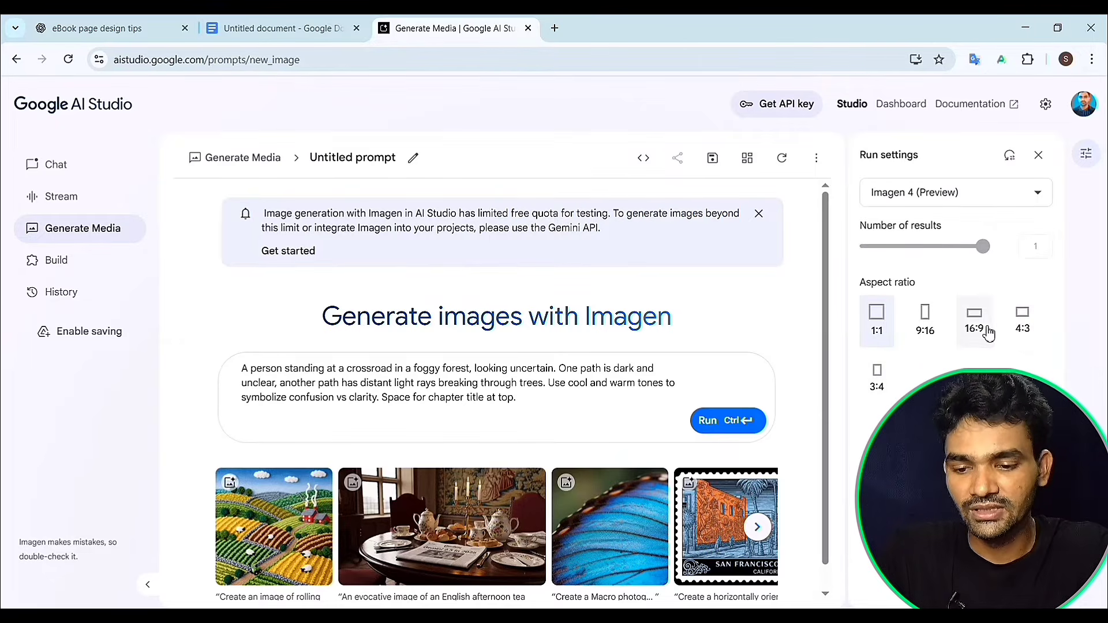
Step: Generate the foggy forest image with a 4:3 aspect ratio and download it
click(1023, 321)
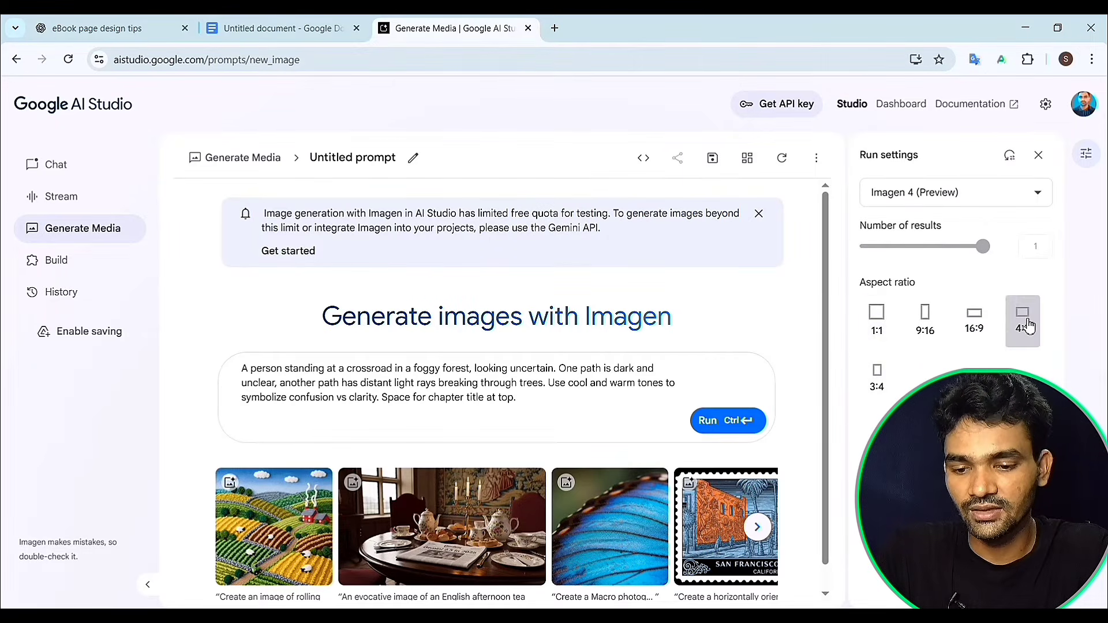
click(731, 420)
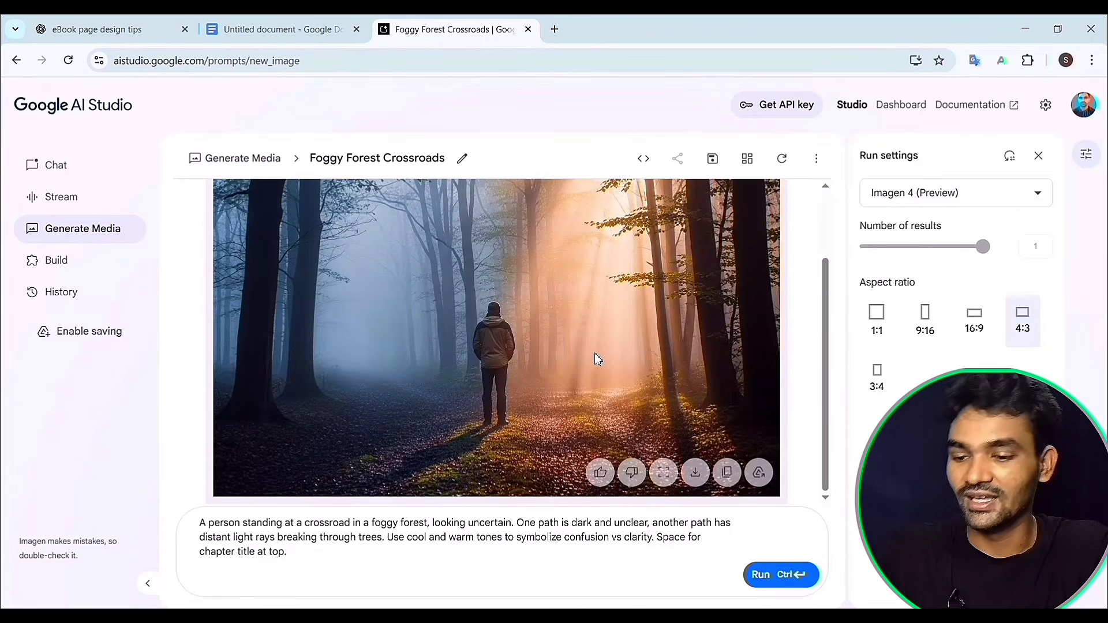
scroll(598, 358, up, 2)
scroll(600, 356, down, 2)
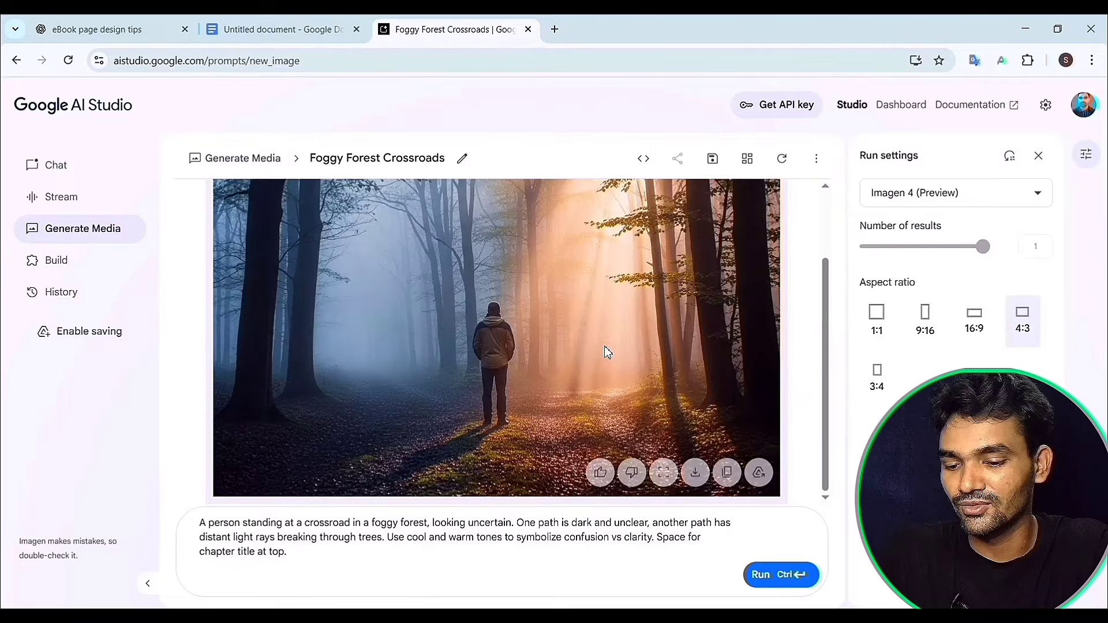
click(694, 472)
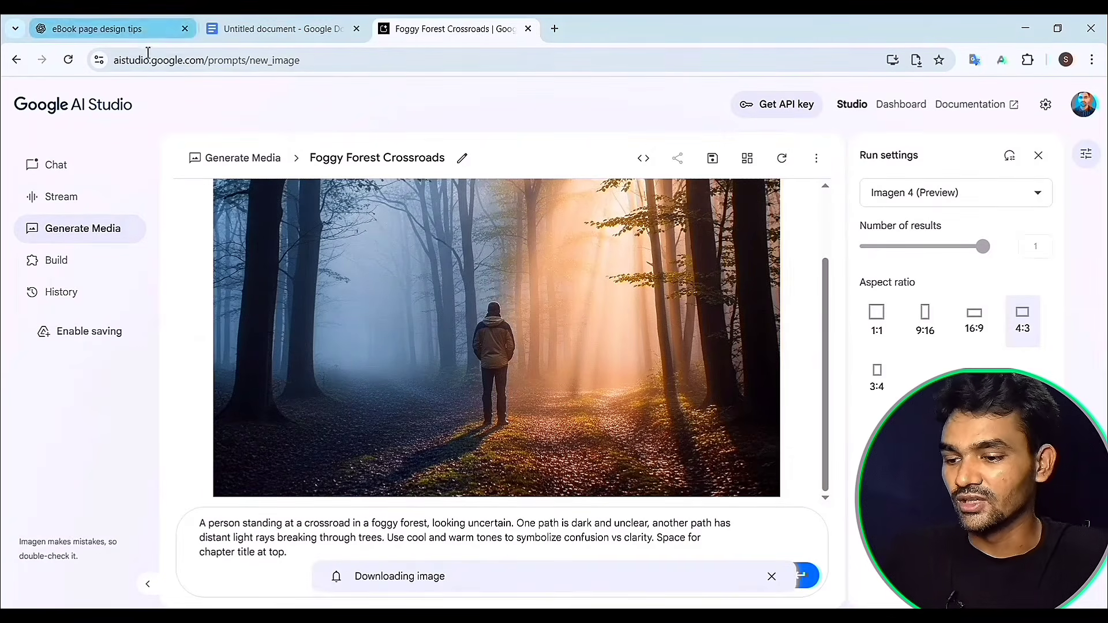
Step: Switch back to Google Docs and review the eBook pages from the cover through the end of Chapter 1
click(231, 35)
scroll(427, 335, up, 3)
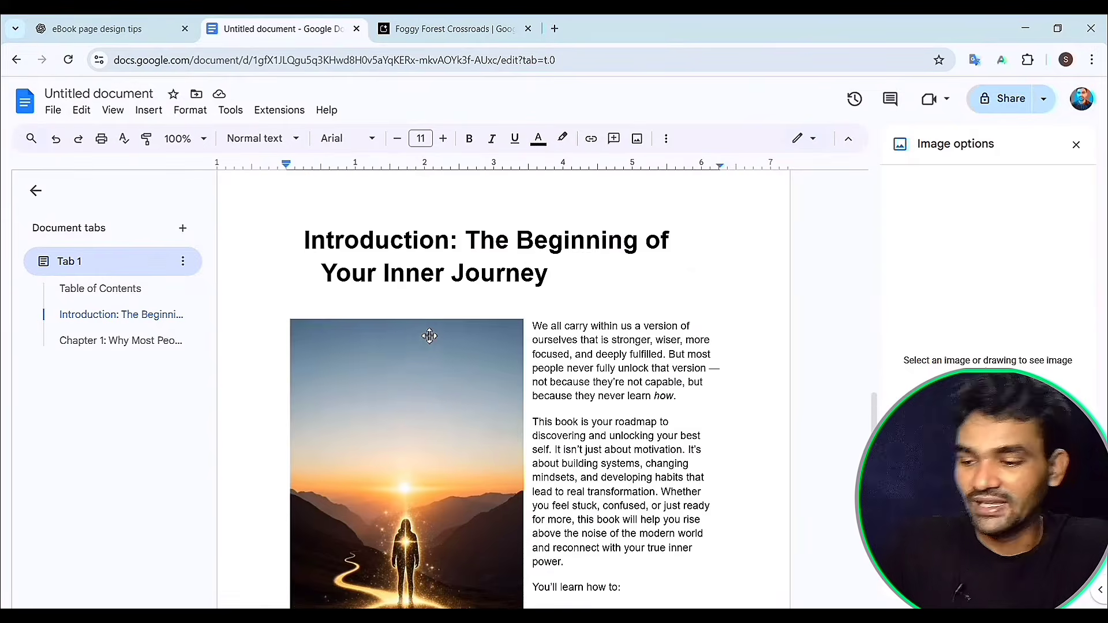
scroll(427, 334, down, 2)
scroll(439, 334, up, 10)
scroll(445, 332, up, 7)
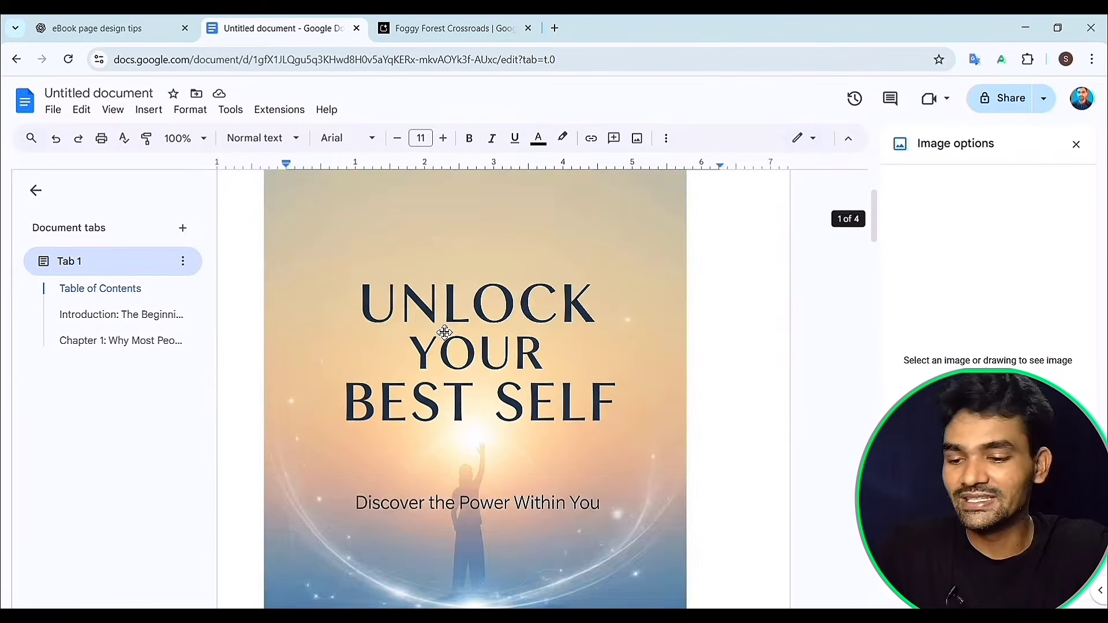
scroll(447, 330, down, 15)
scroll(451, 334, down, 10)
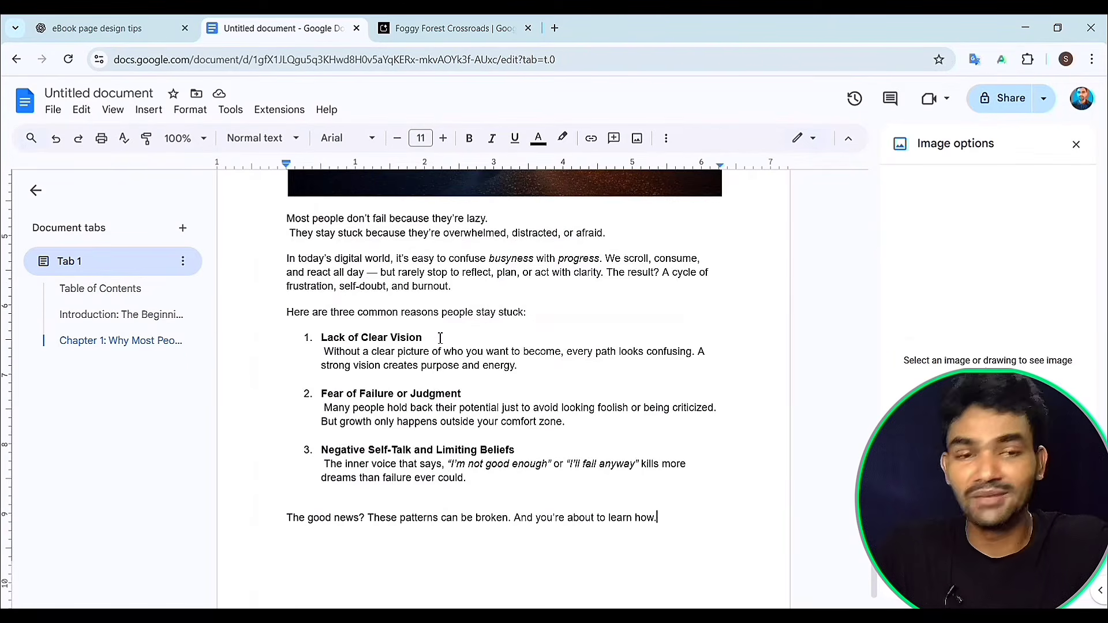
scroll(482, 386, up, 8)
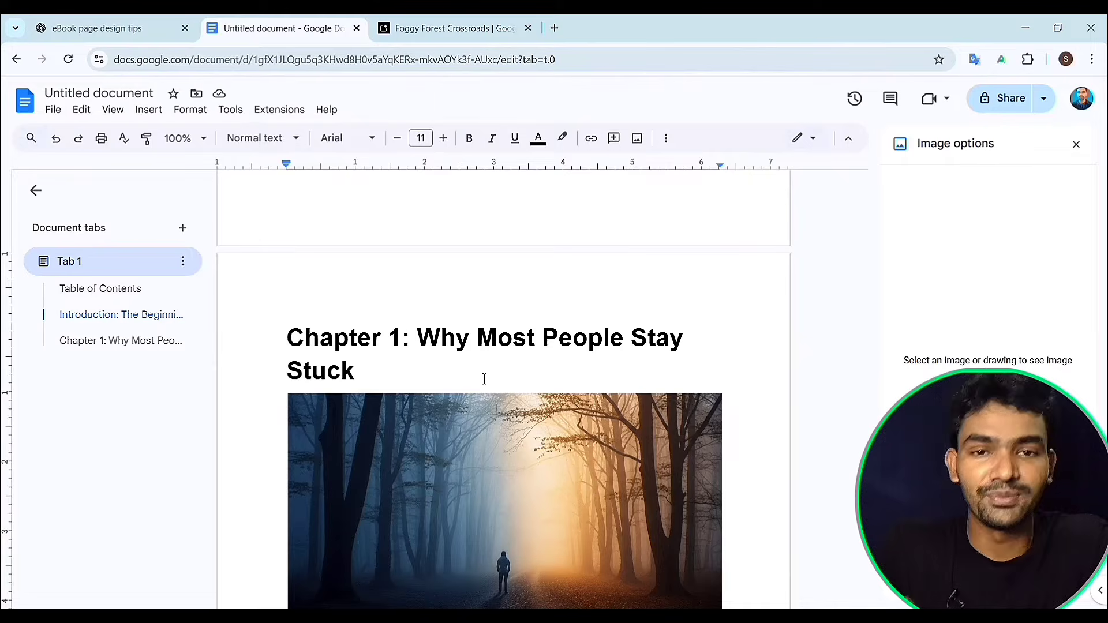
Step: Add page numbers to the footer, hidden on the first page and starting at 1
scroll(524, 378, up, 15)
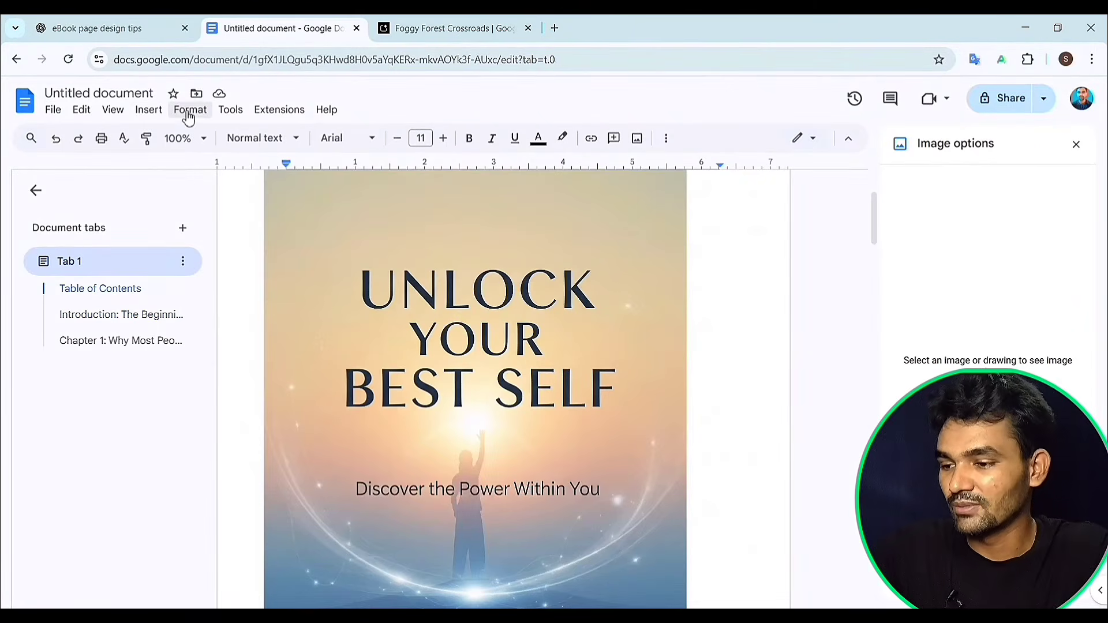
click(188, 115)
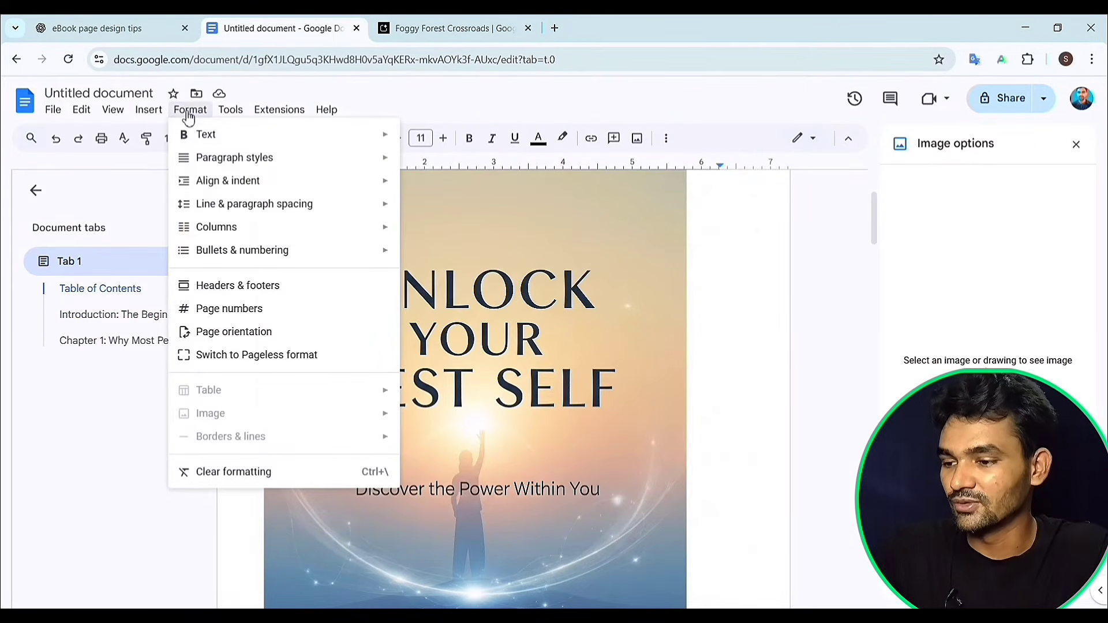
click(275, 312)
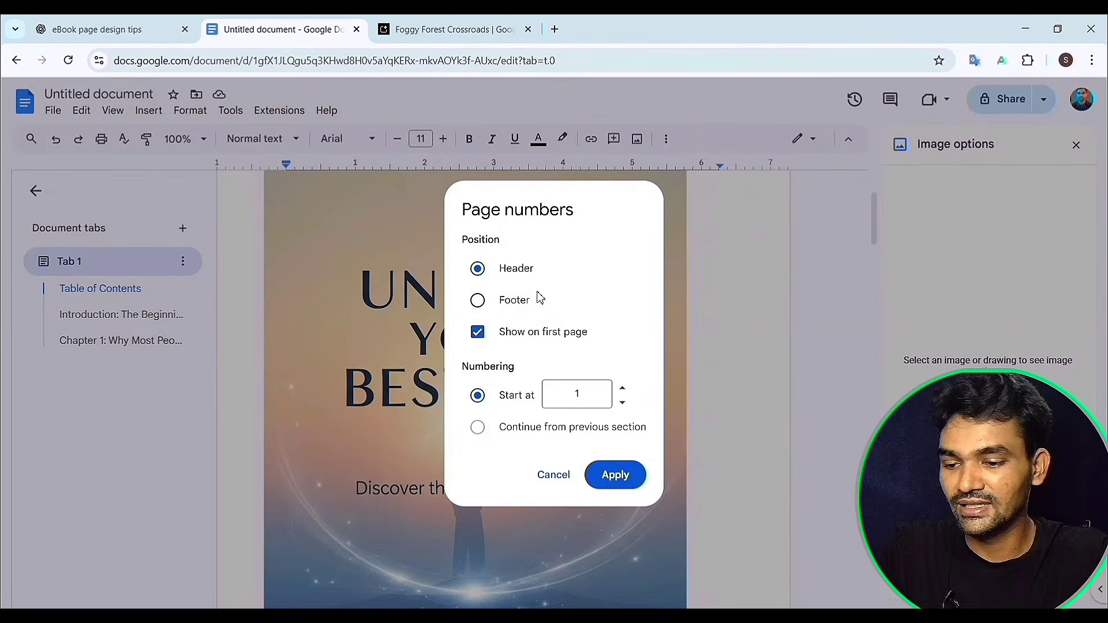
click(479, 301)
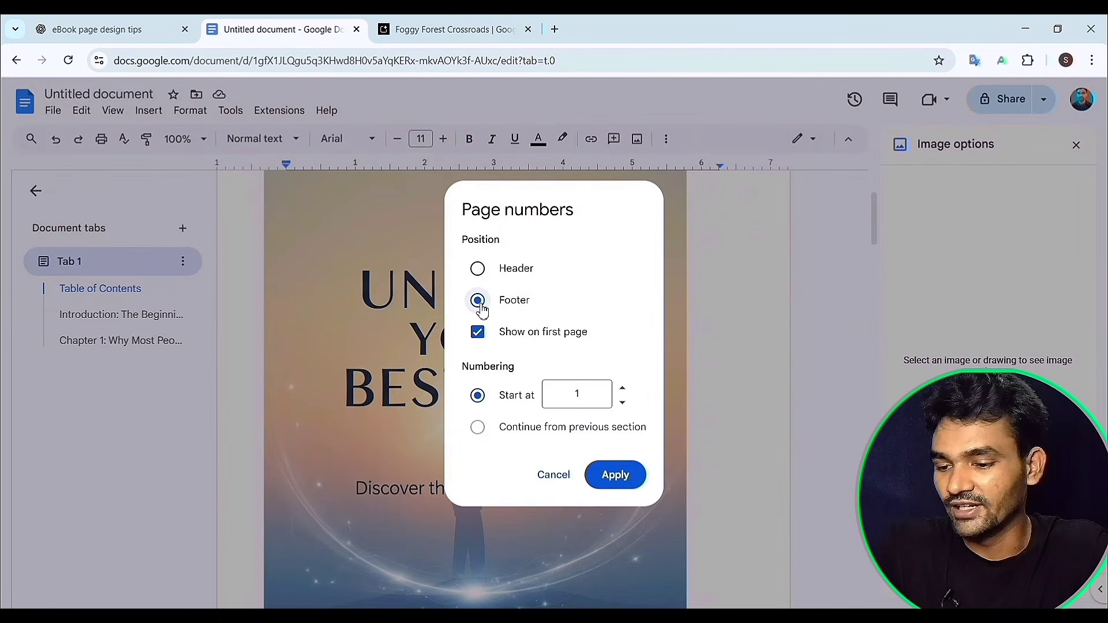
click(478, 335)
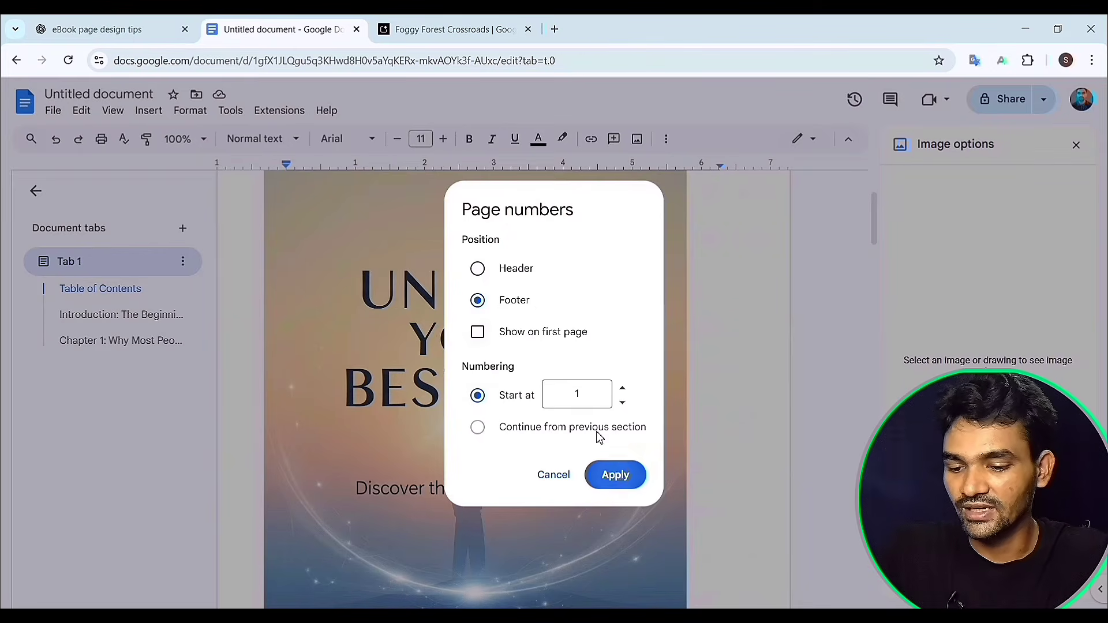
click(615, 475)
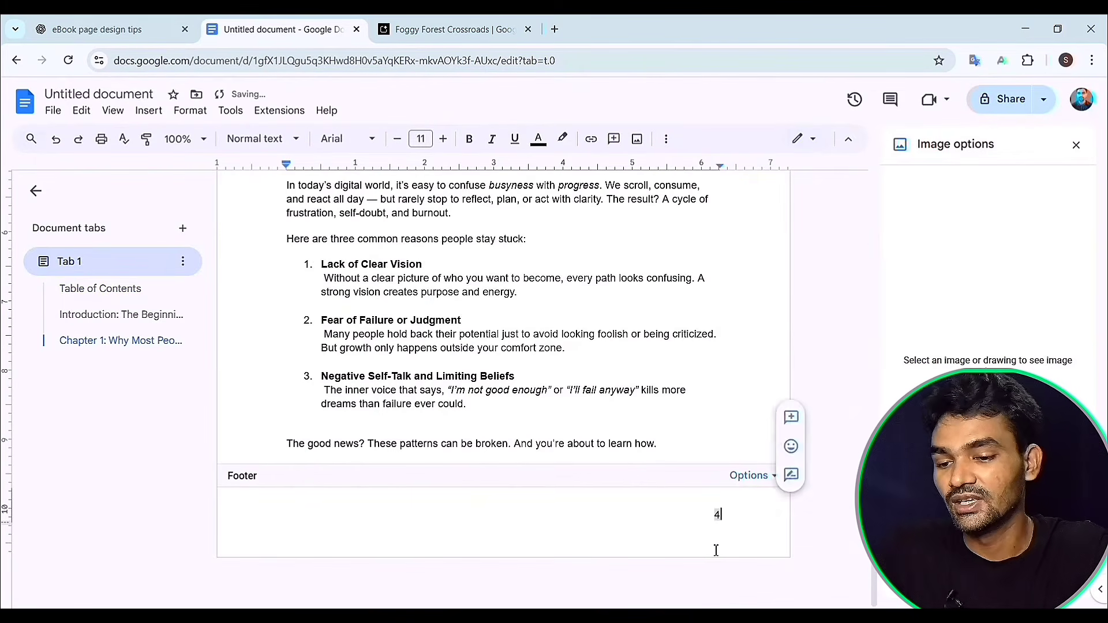
scroll(701, 349, up, 5)
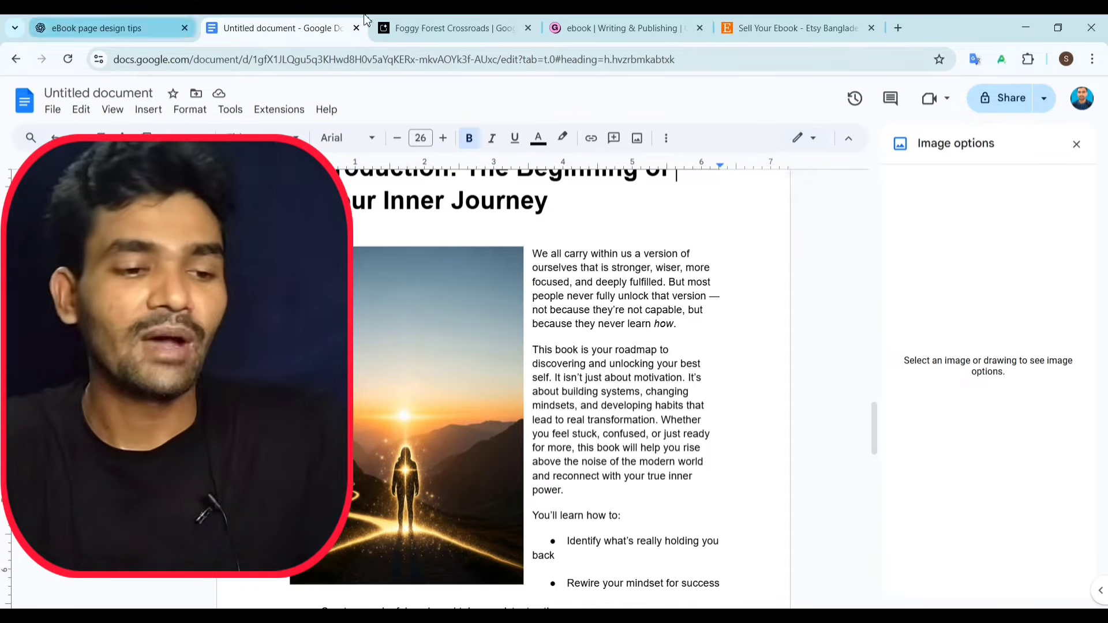
Step: Switch to Gumroad and browse the Writing & Publishing products tagged ebook, examining their prices and ratings
click(624, 27)
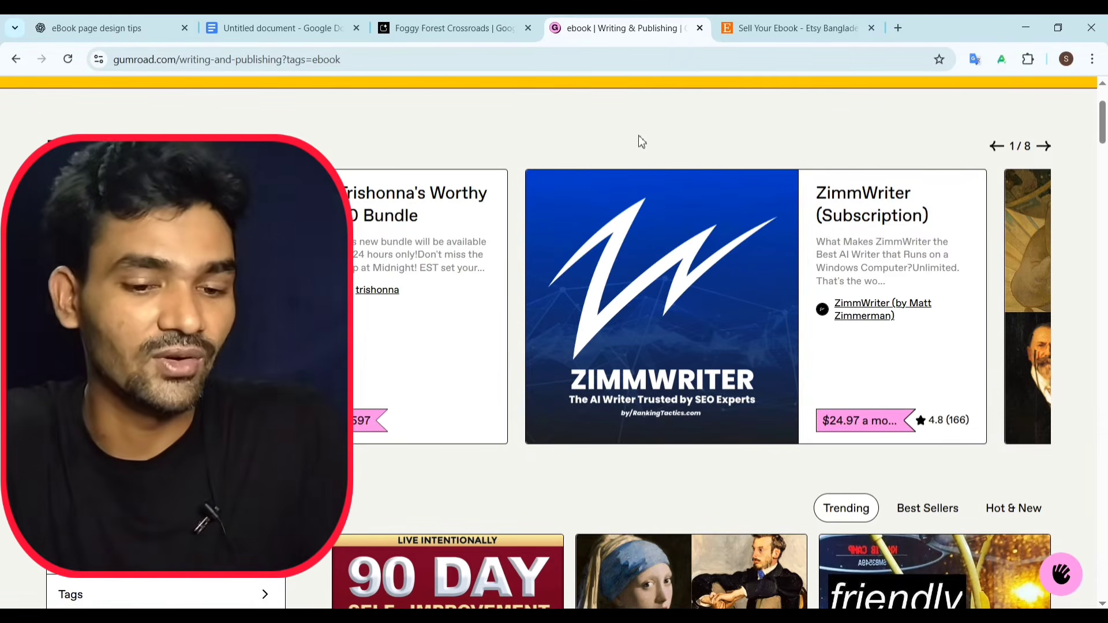
scroll(772, 235, down, 3)
scroll(767, 294, down, 2)
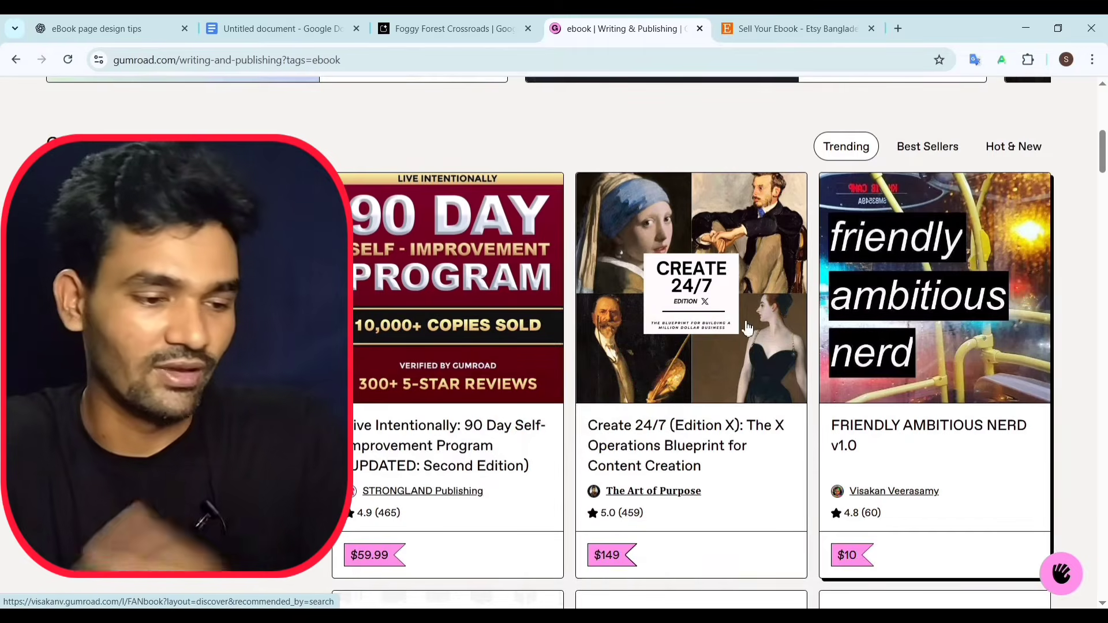
scroll(722, 328, down, 1)
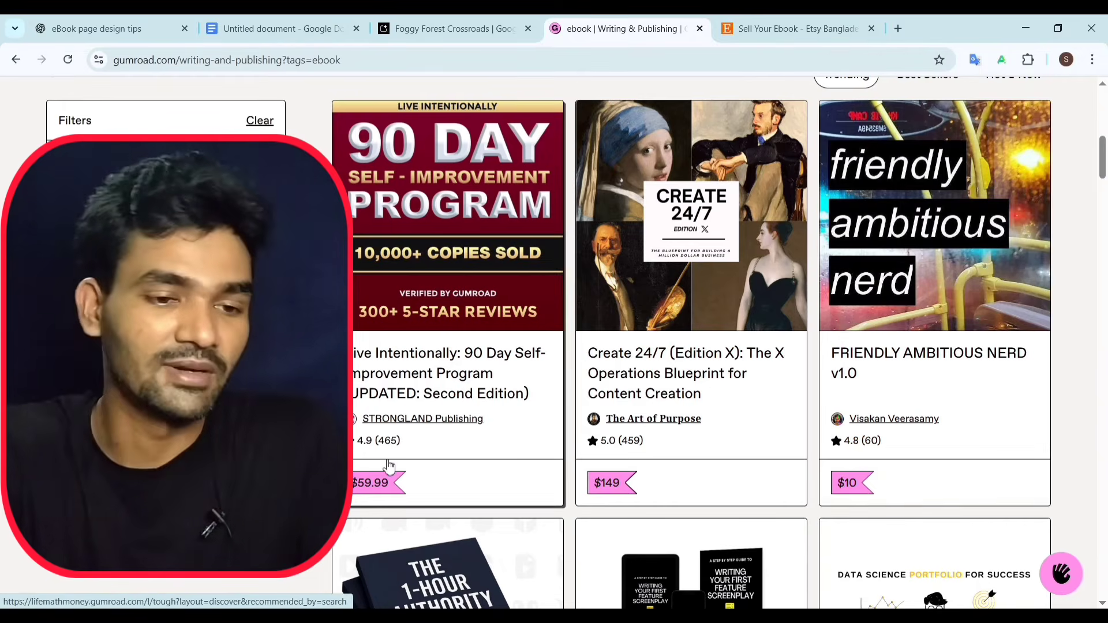
scroll(587, 299, up, 8)
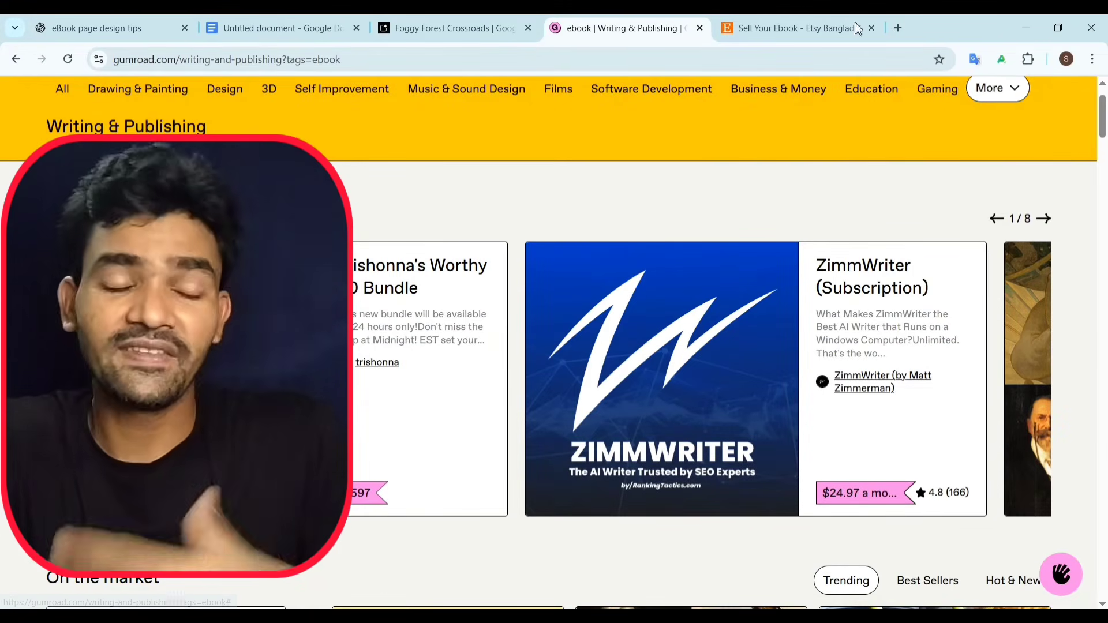
Step: Switch to Etsy and browse the "Sell Your Ebook" listings, examining the eBook bundles and templates with their prices
click(759, 30)
scroll(852, 245, up, 4)
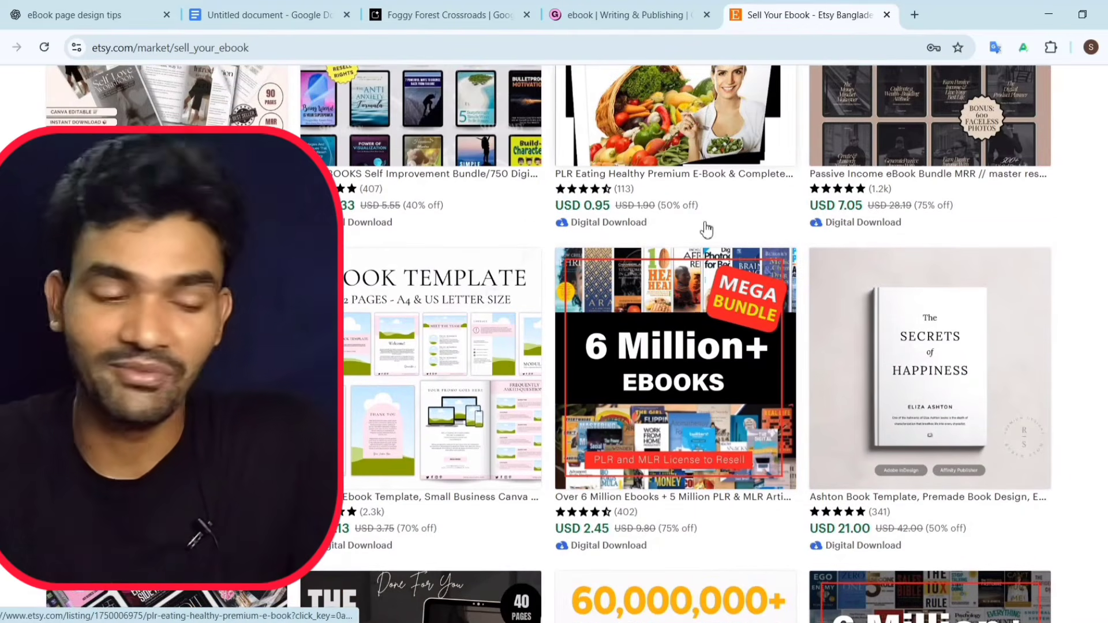
scroll(799, 222, down, 1)
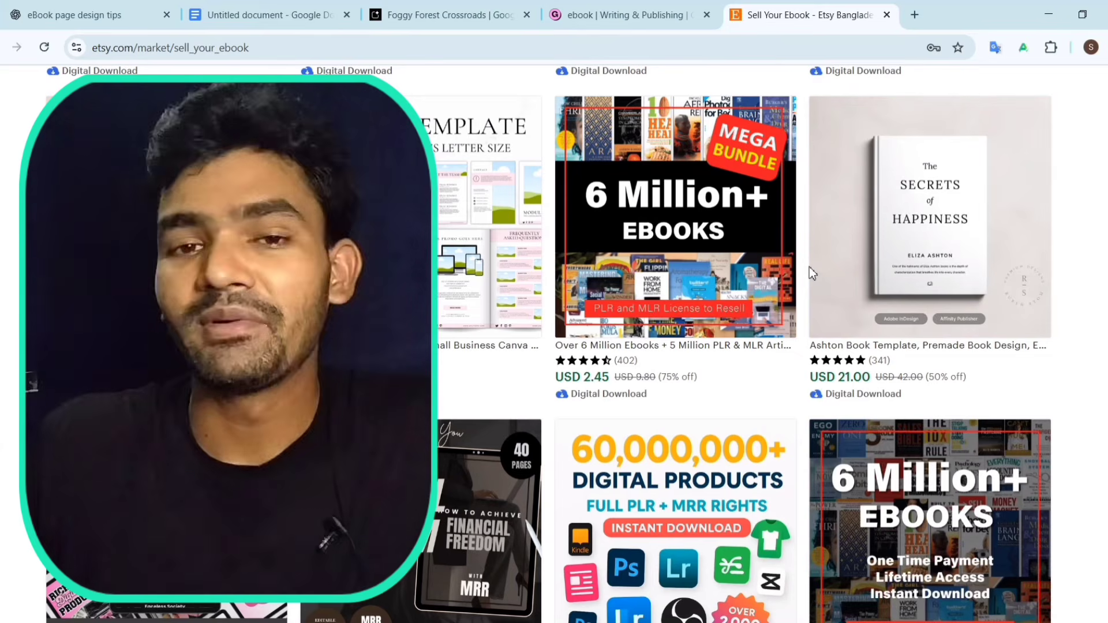
scroll(682, 463, down, 4)
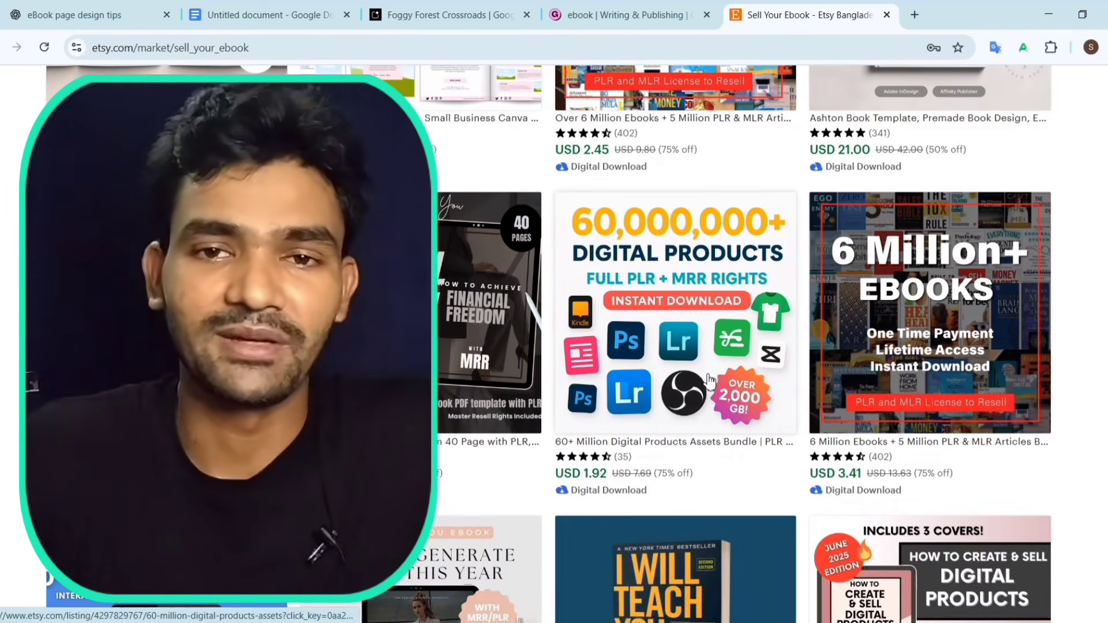